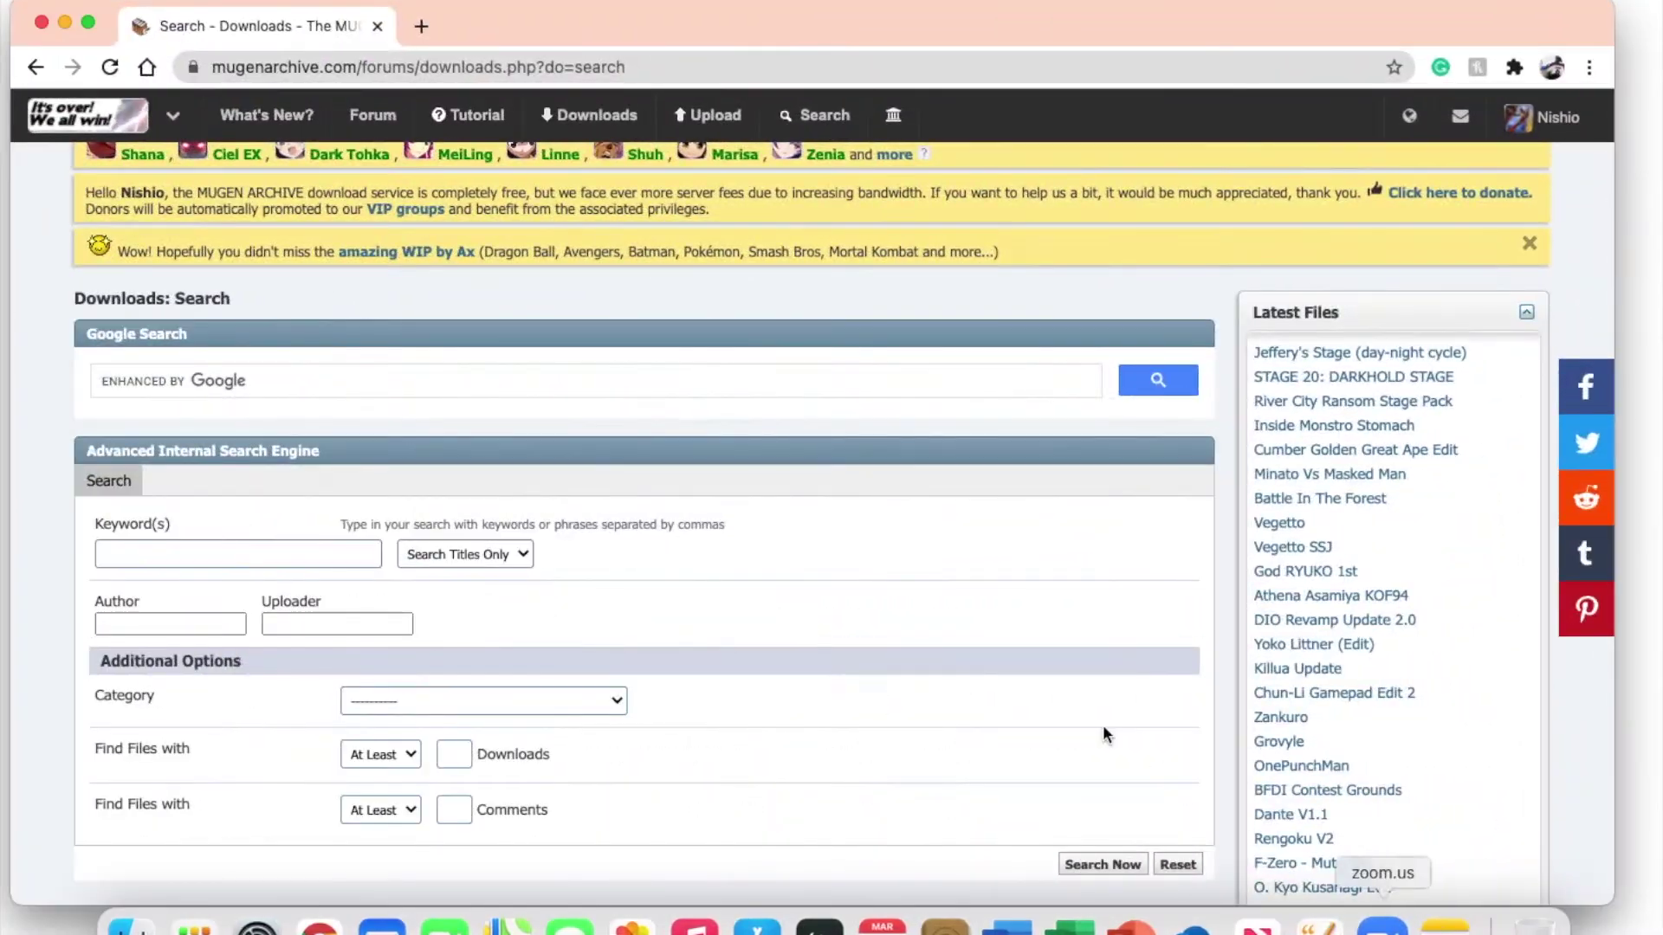
# Step: Search the MUGEN Archive downloads by title for the keywords "Planet Namek"
pyautogui.scroll(-4, 647, 574)
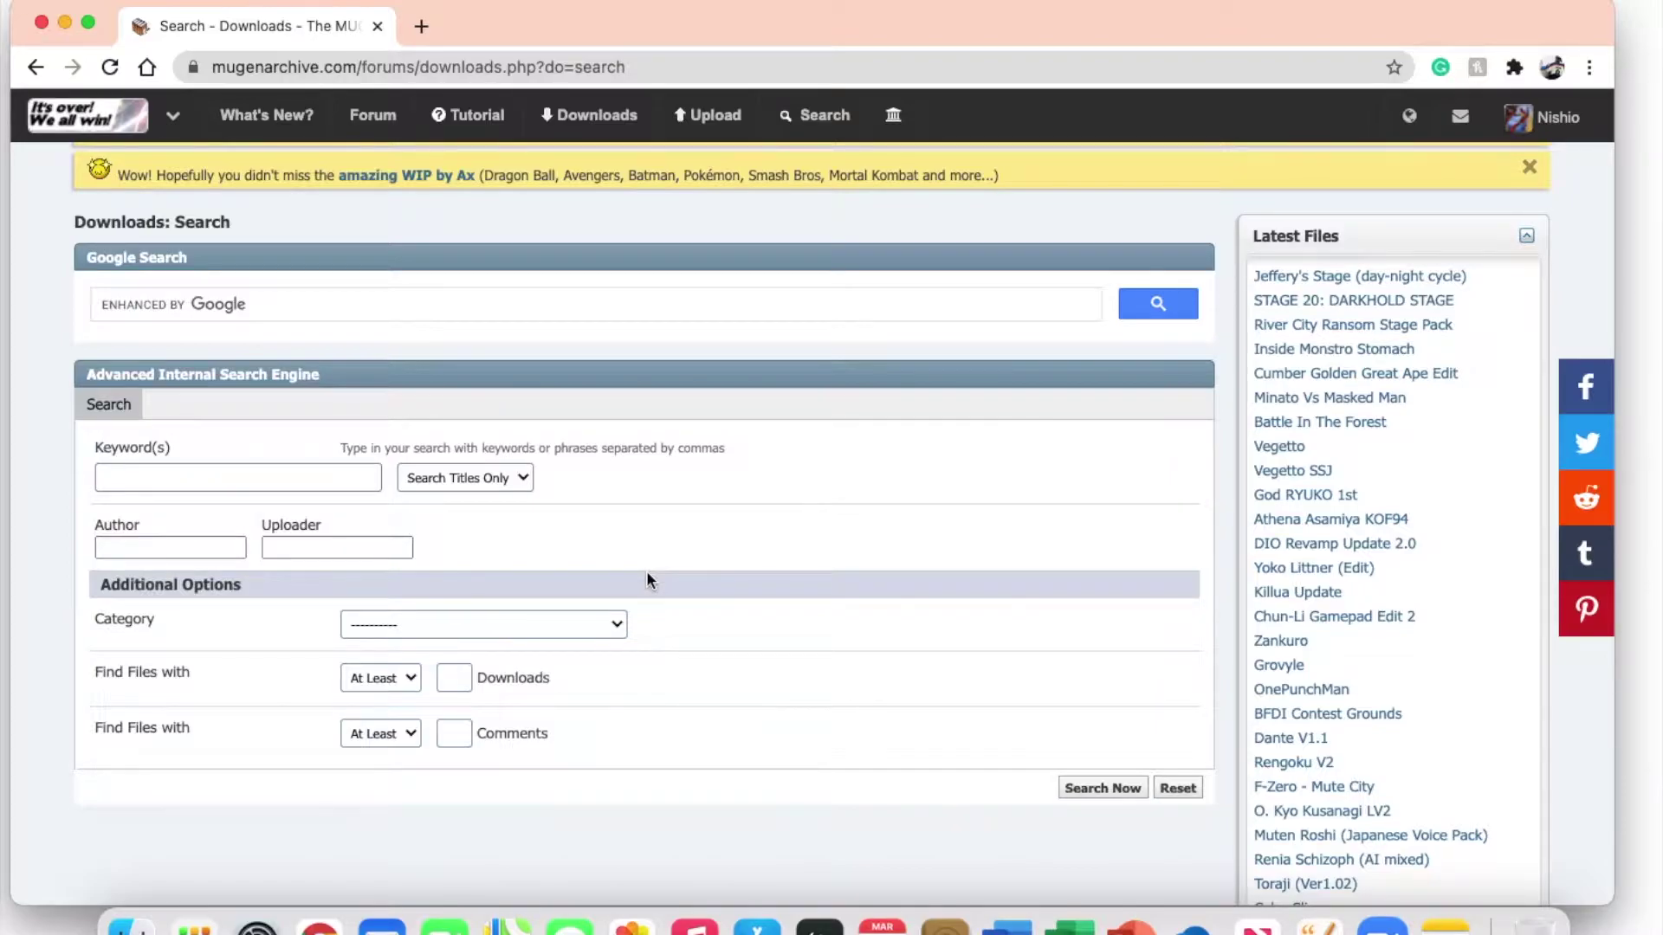
pyautogui.click(247, 475)
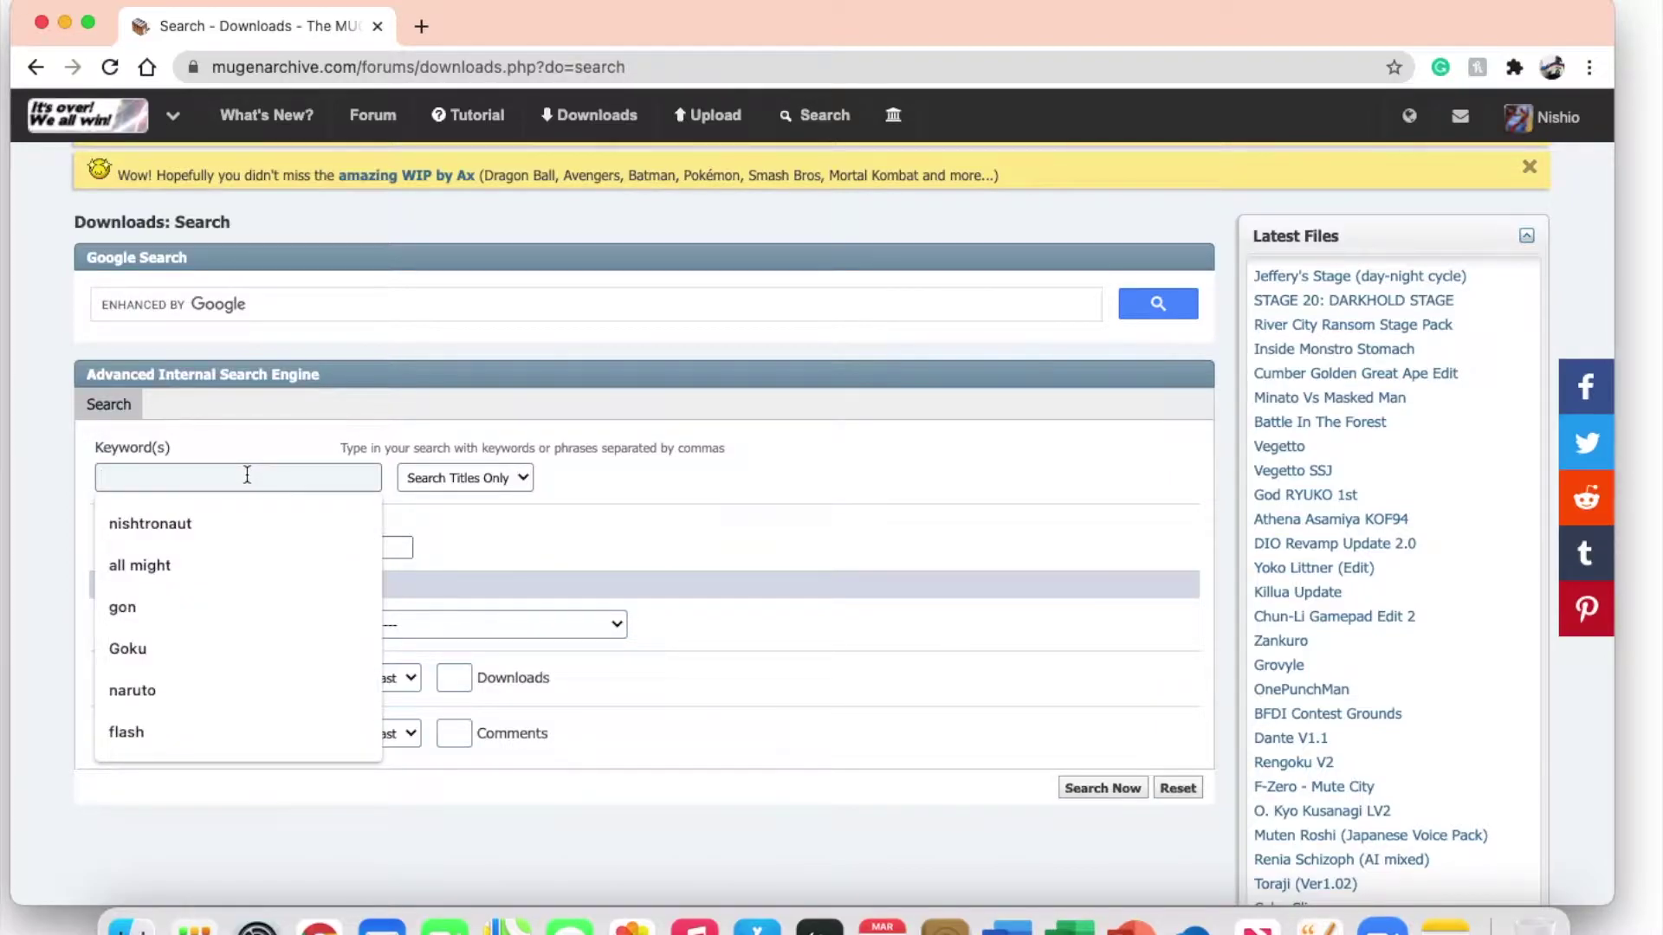
pyautogui.write('pl')
pyautogui.click(223, 523)
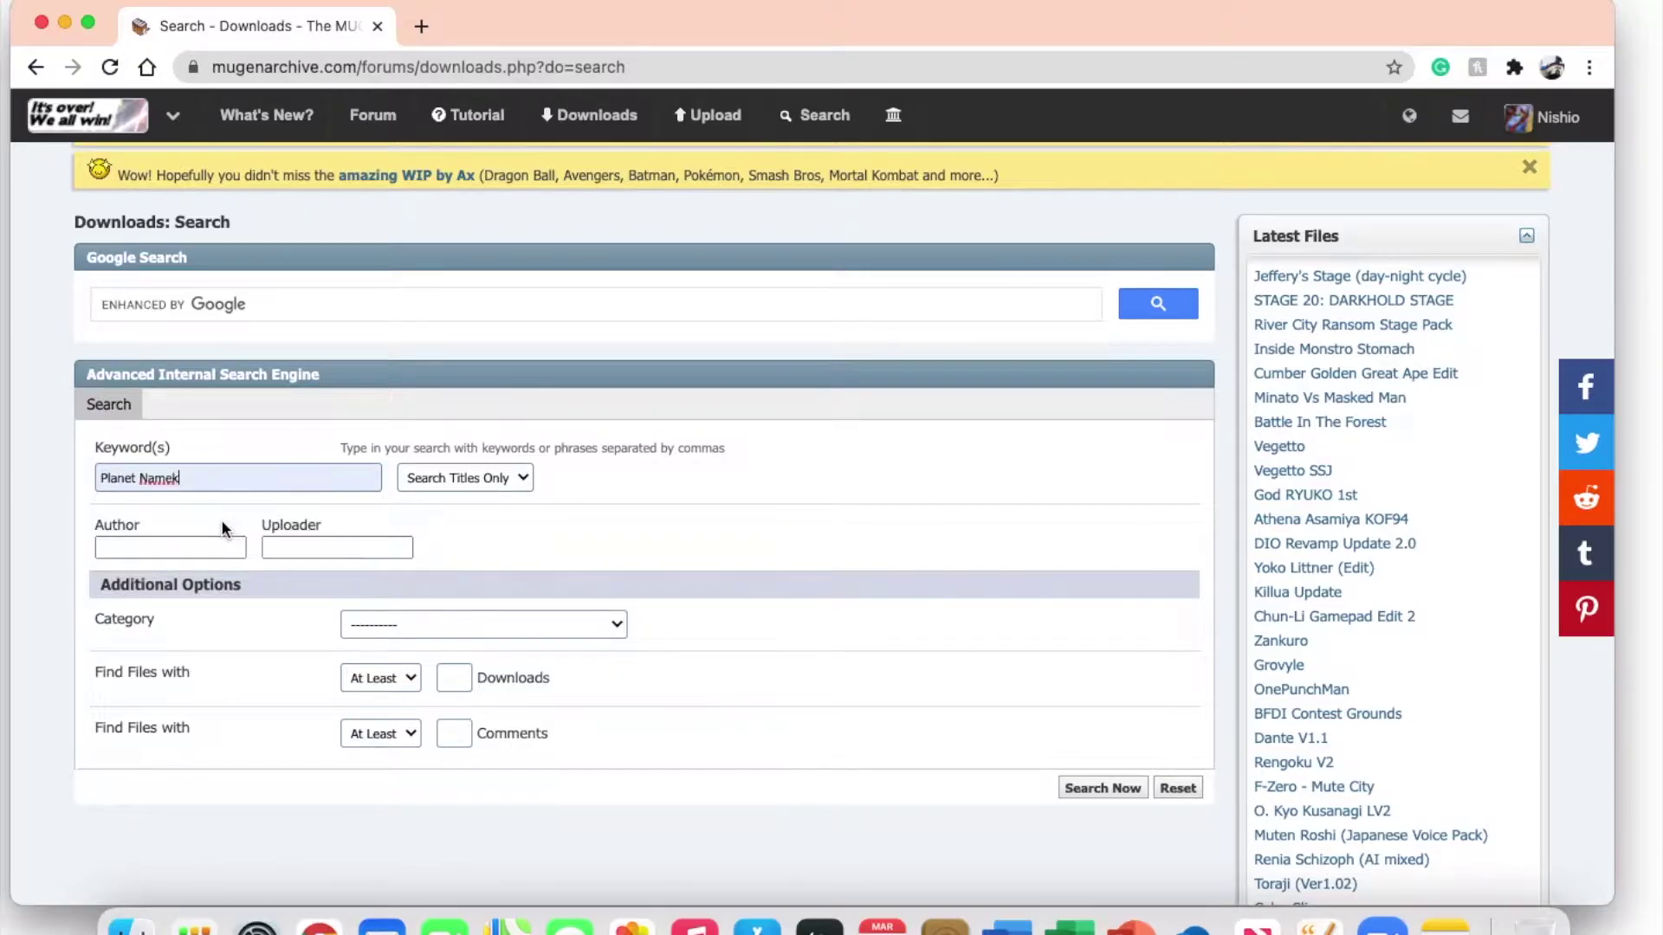
pyautogui.click(1074, 786)
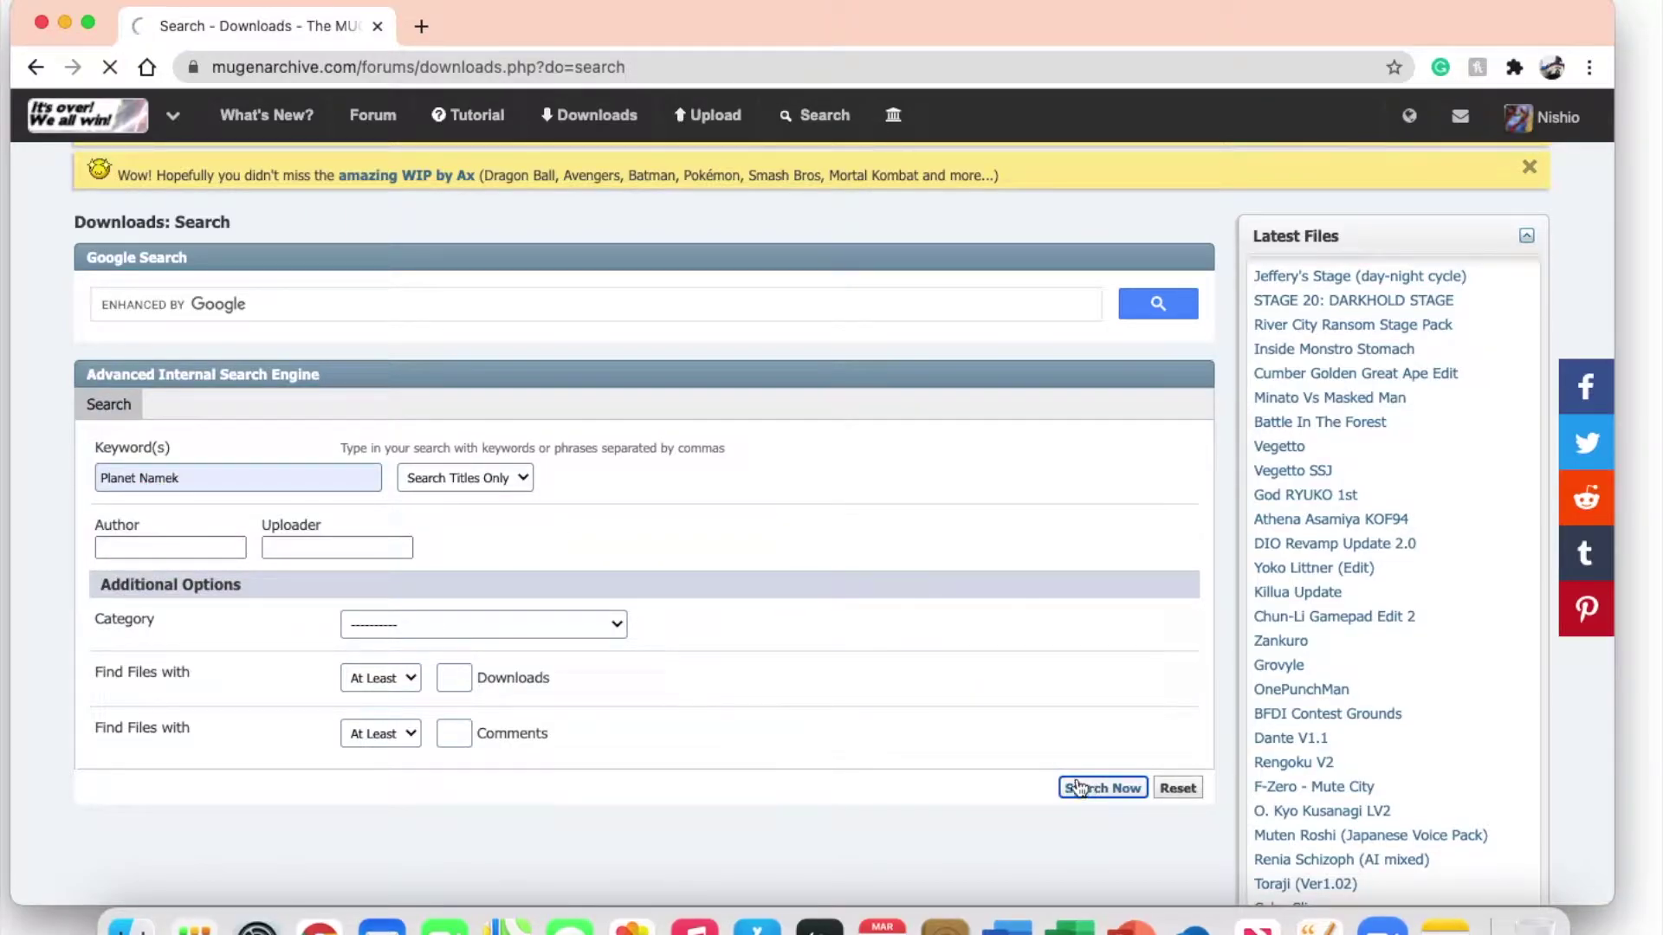
# Step: Look through the search results and open the Planet Namek 1.1 stage from DBZ Budokai 1
pyautogui.scroll(-13, 790, 825)
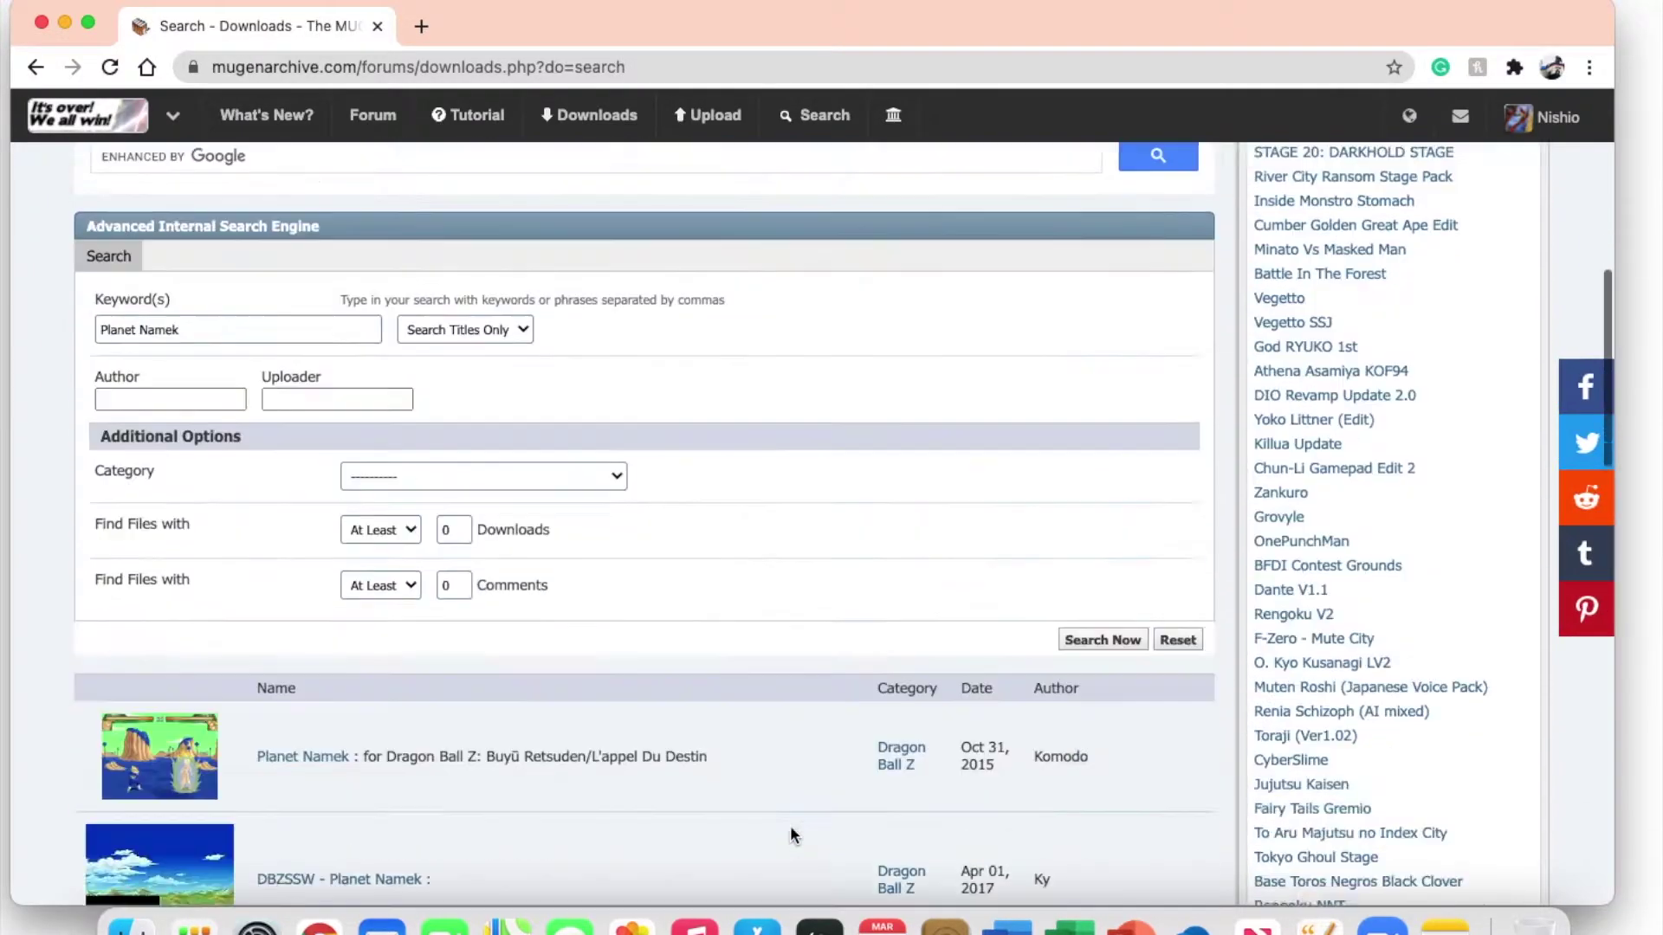
pyautogui.scroll(-3, 580, 695)
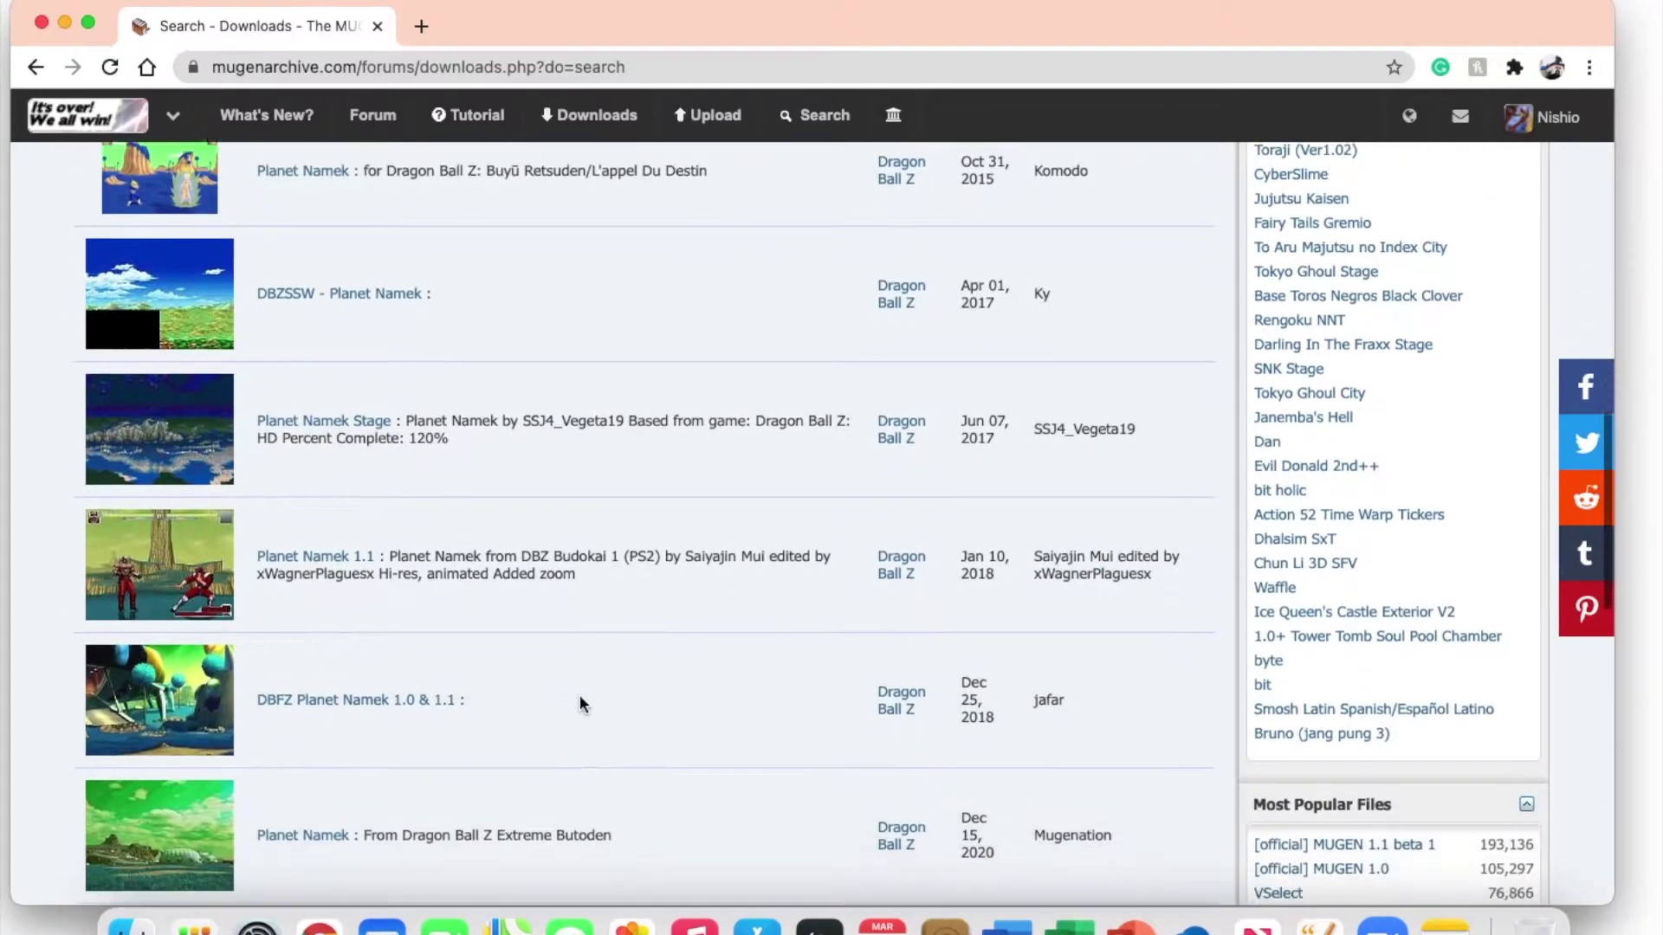
pyautogui.scroll(-3, 384, 691)
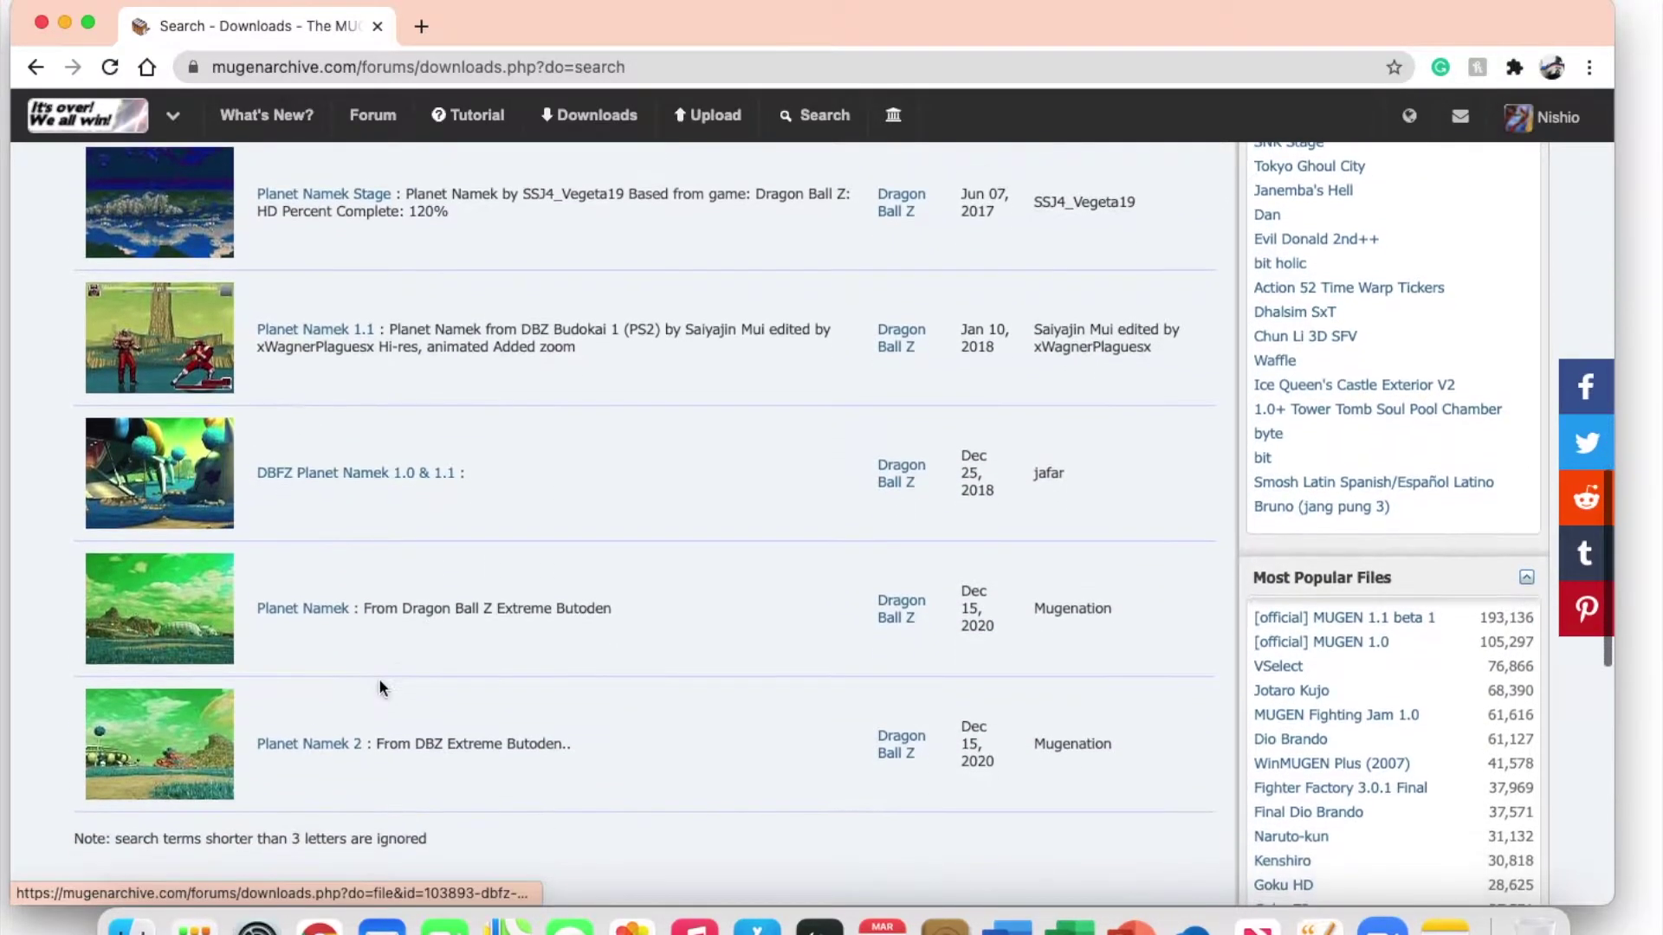
pyautogui.scroll(-1, 378, 678)
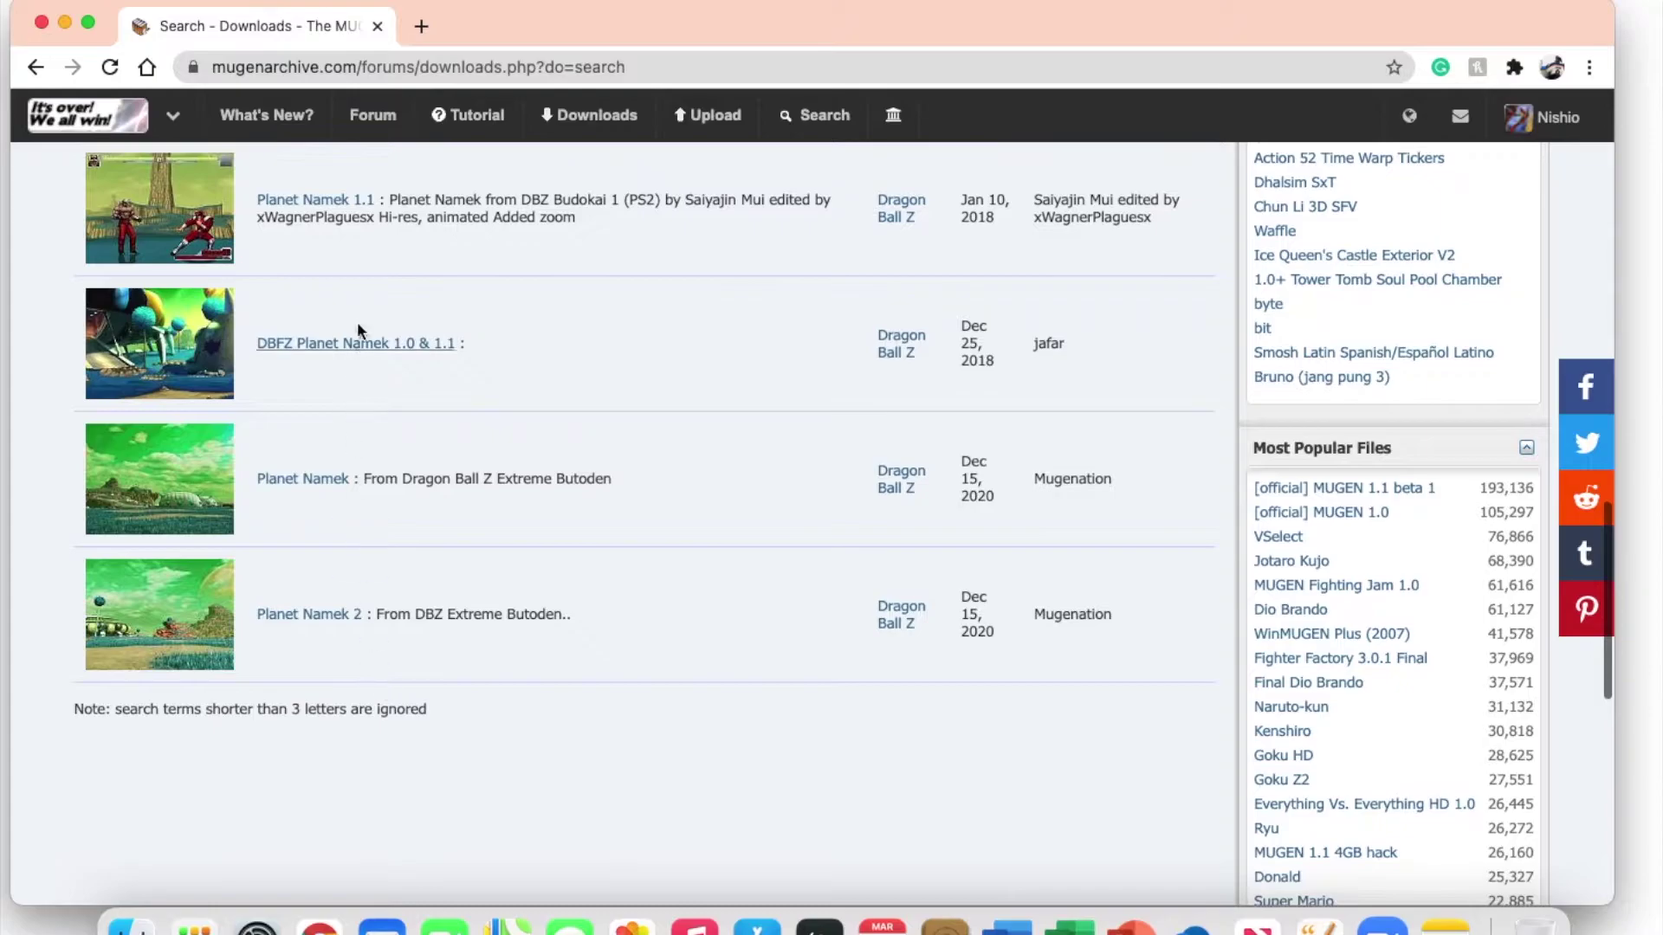
pyautogui.scroll(2, 284, 575)
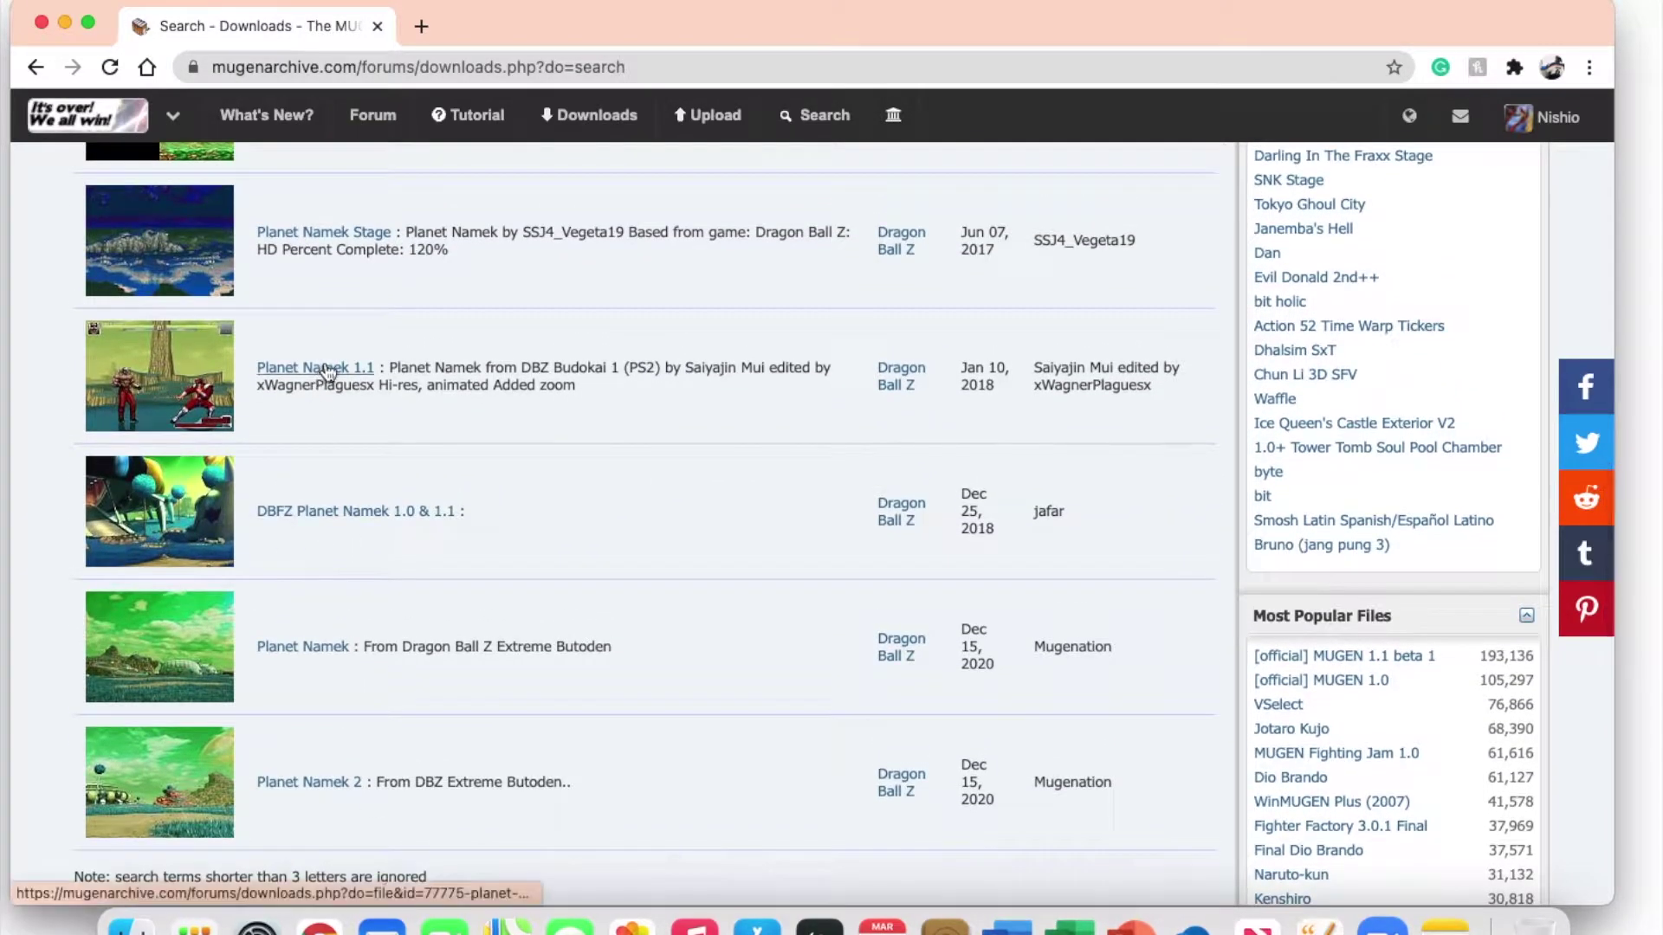
pyautogui.click(328, 372)
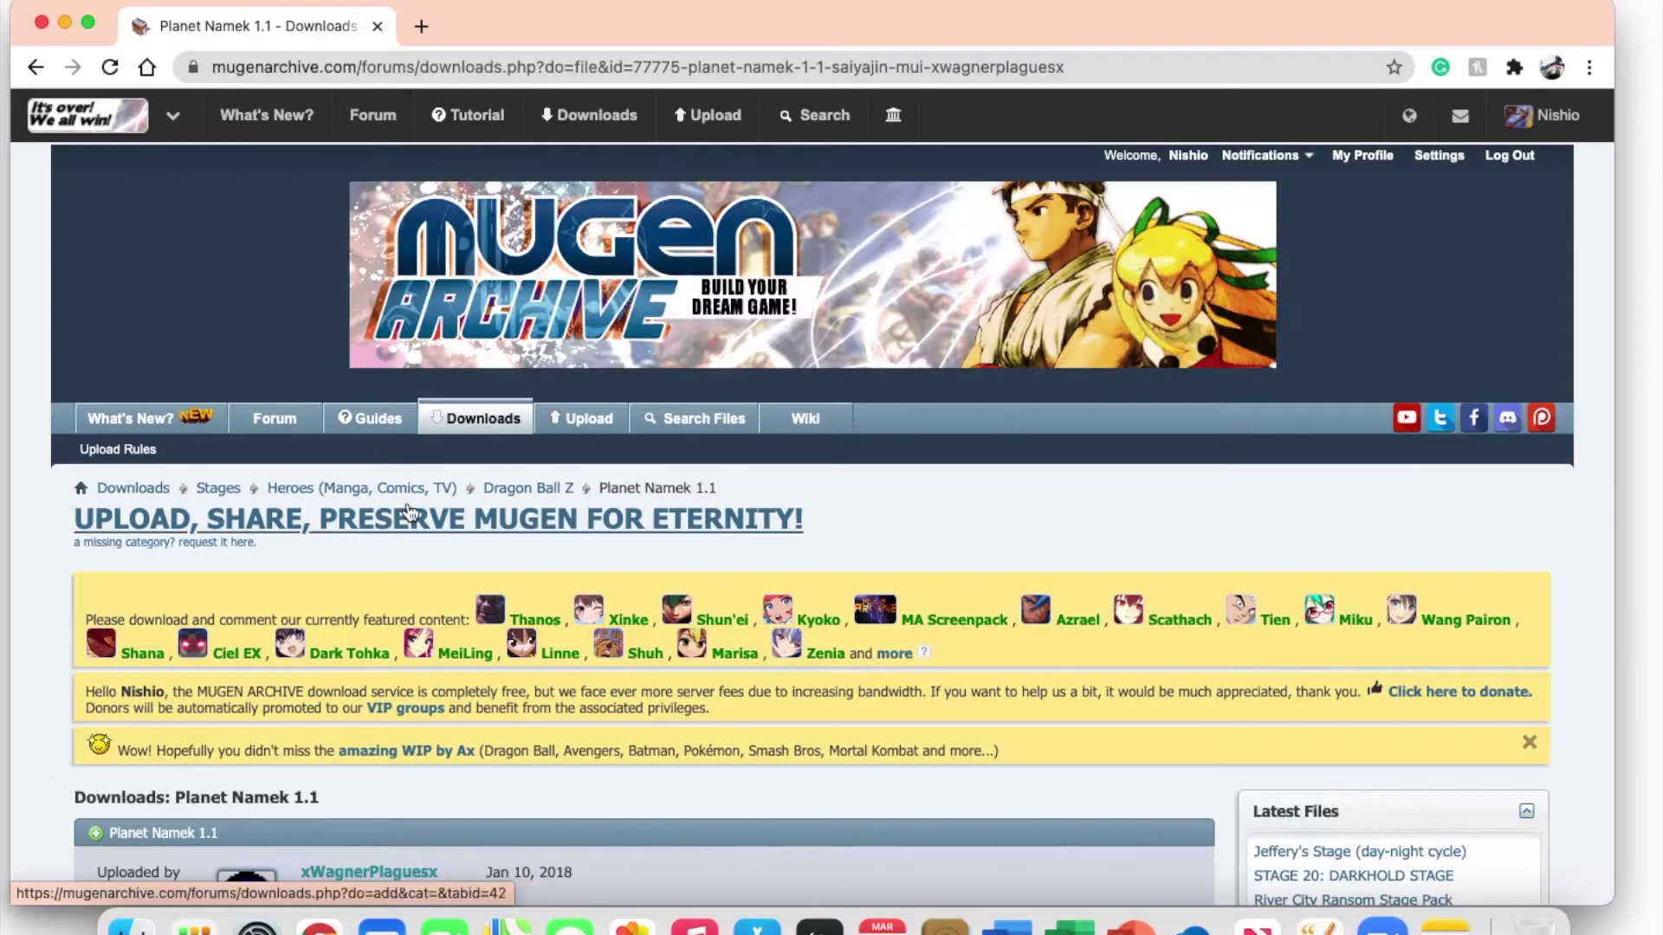
# Step: Review the Planet Namek 1.1 stage's metadata, images and comments, and download the stage file
pyautogui.scroll(-10, 407, 510)
pyautogui.scroll(-4, 407, 510)
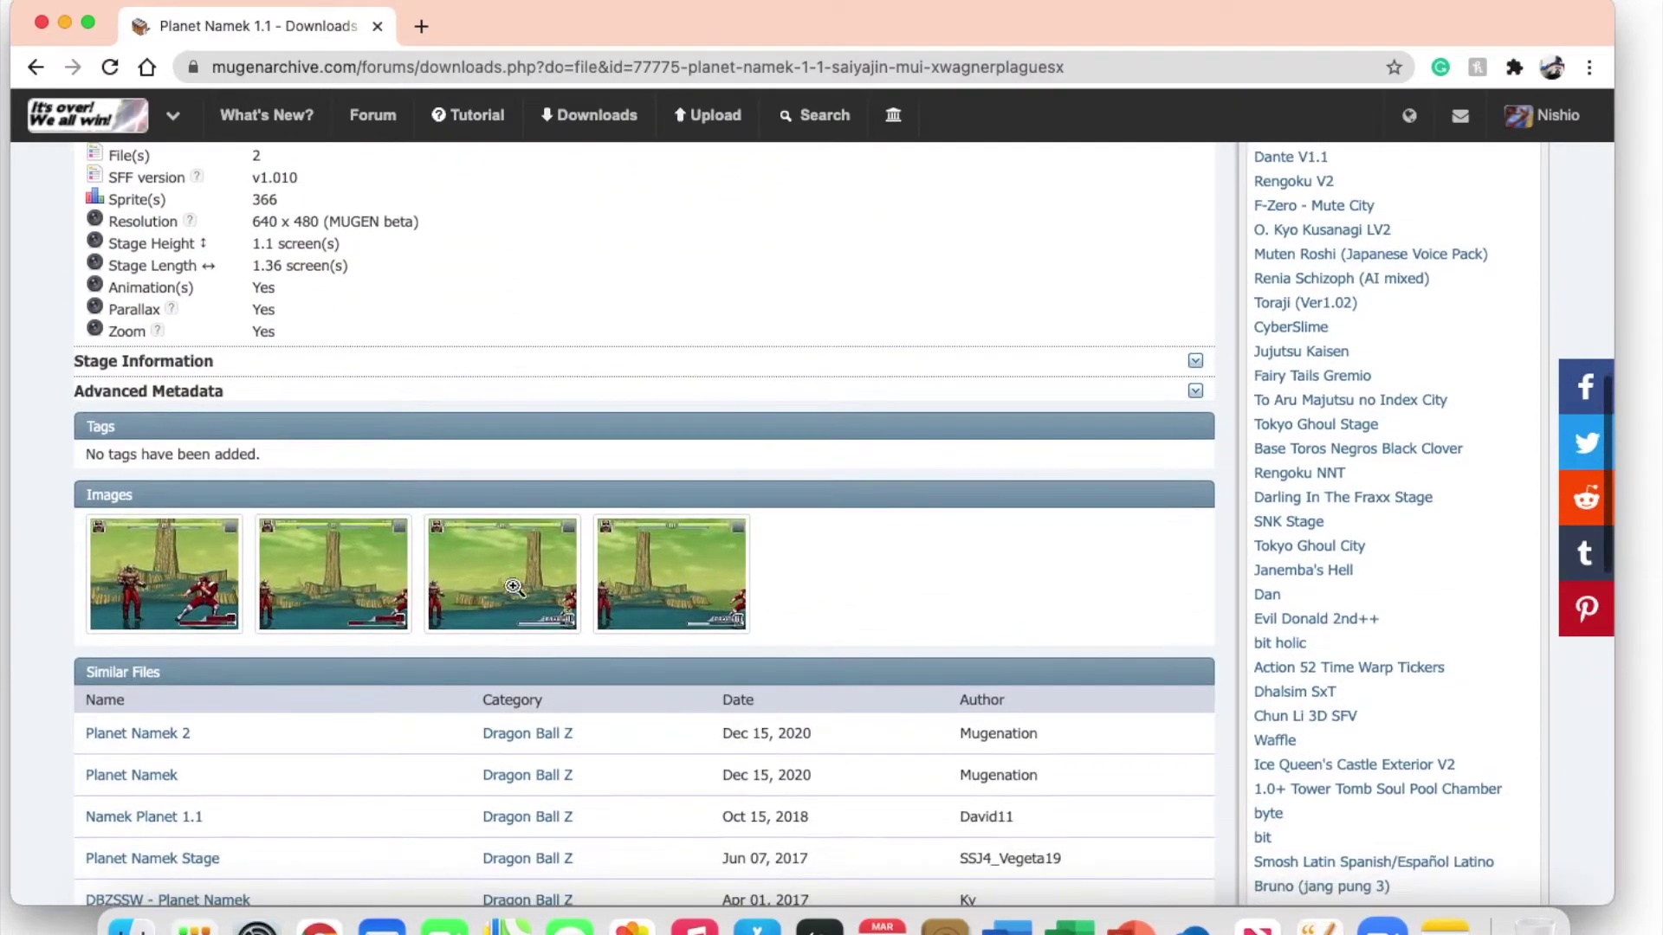
pyautogui.scroll(-15, 520, 665)
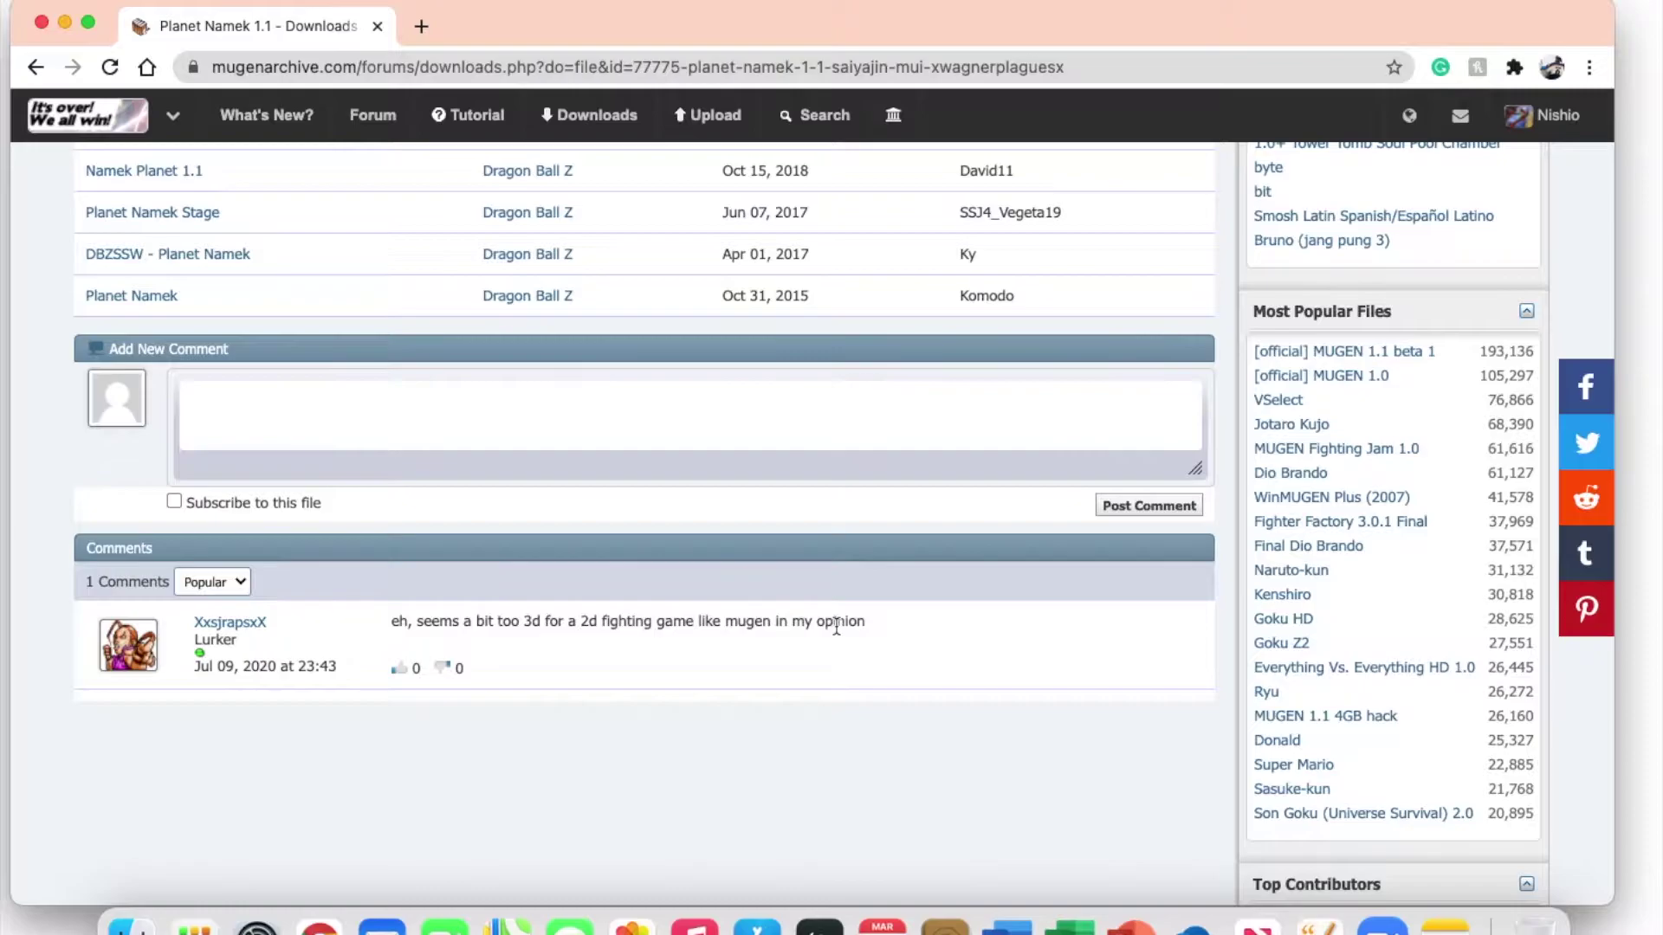
pyautogui.scroll(20, 836, 624)
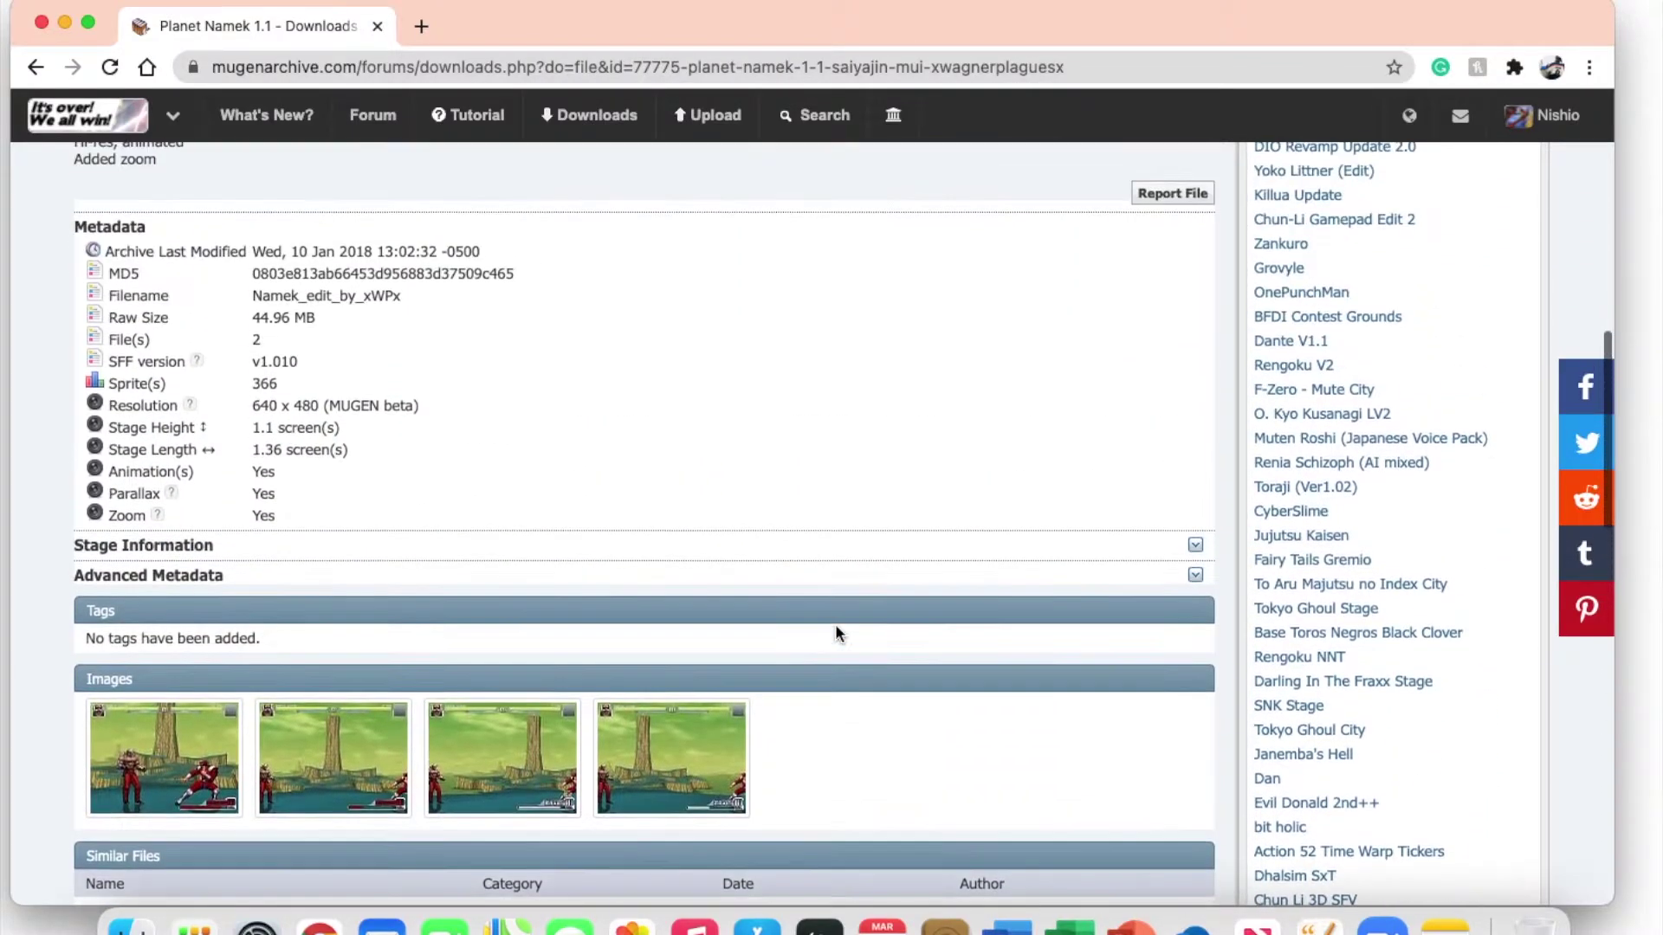
pyautogui.scroll(12, 836, 624)
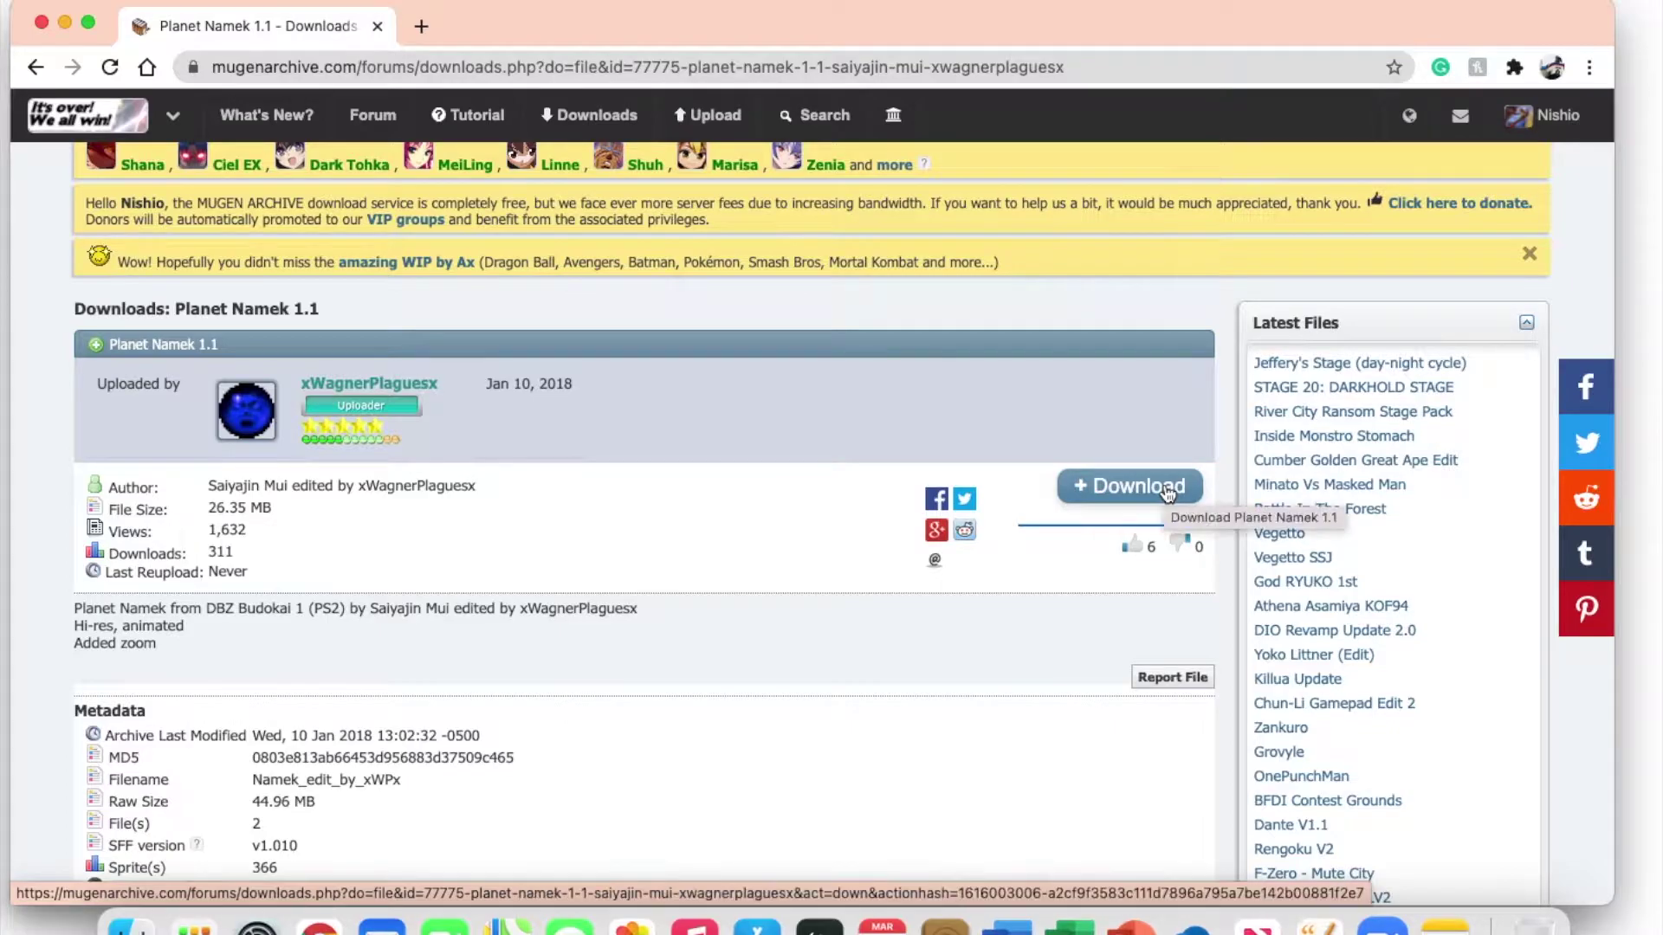
pyautogui.click(1155, 493)
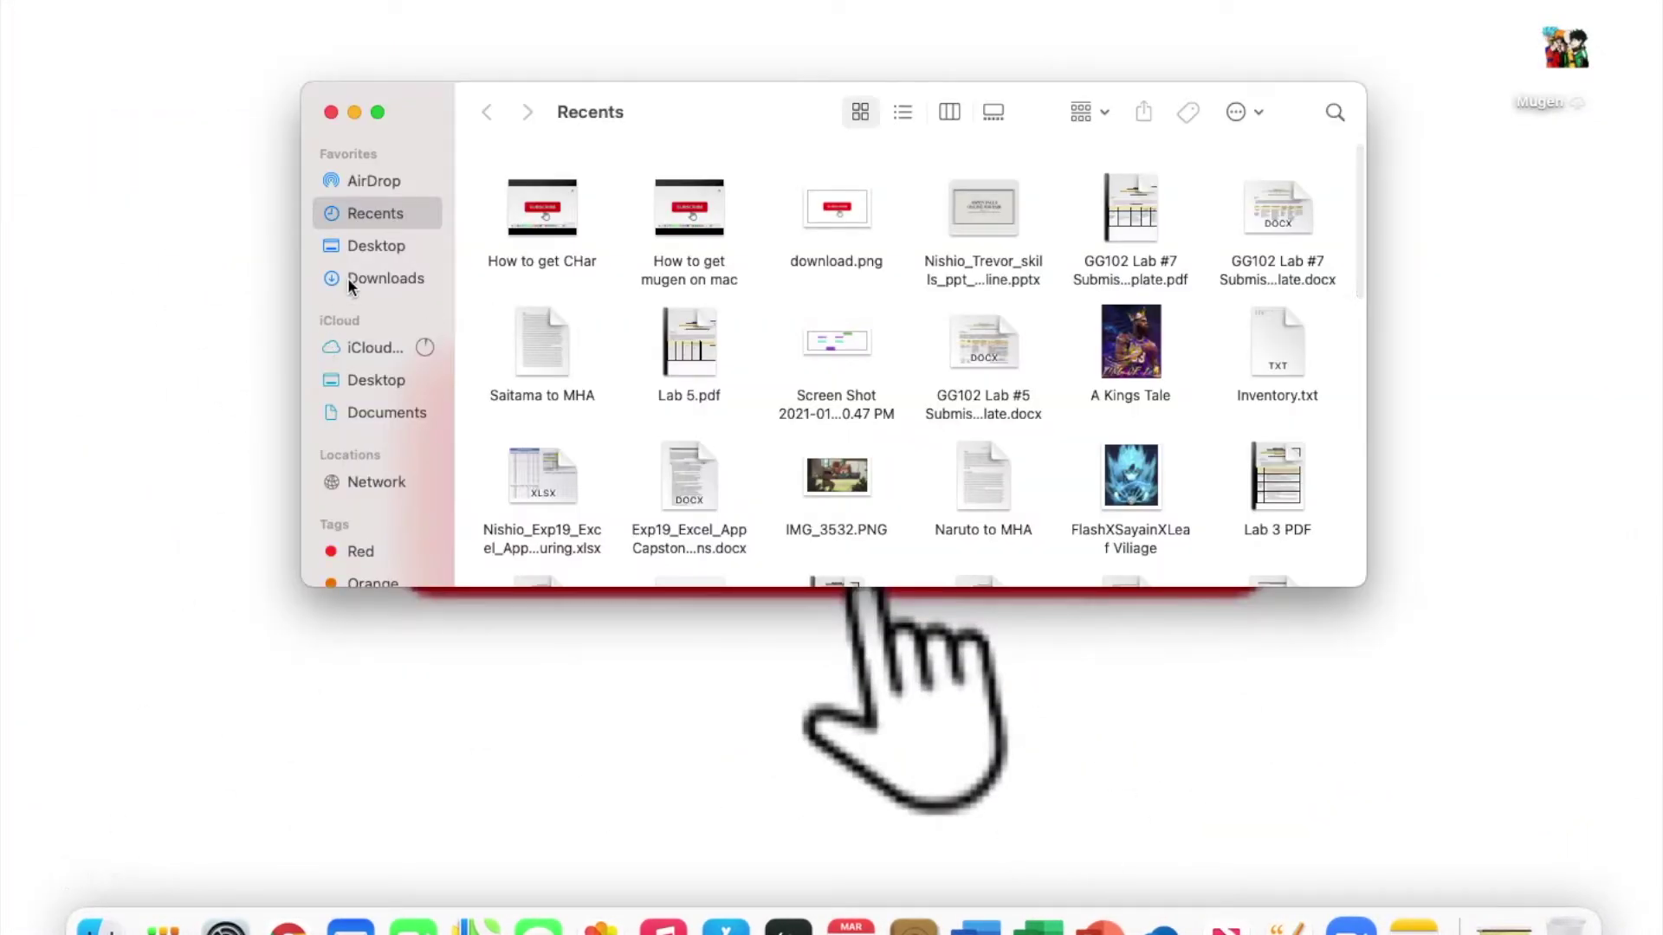
# Step: In Finder, unpack Namek_edit_by_xWPx.zip in the Downloads folder and move the window away from the Mugen desktop folder
pyautogui.click(349, 282)
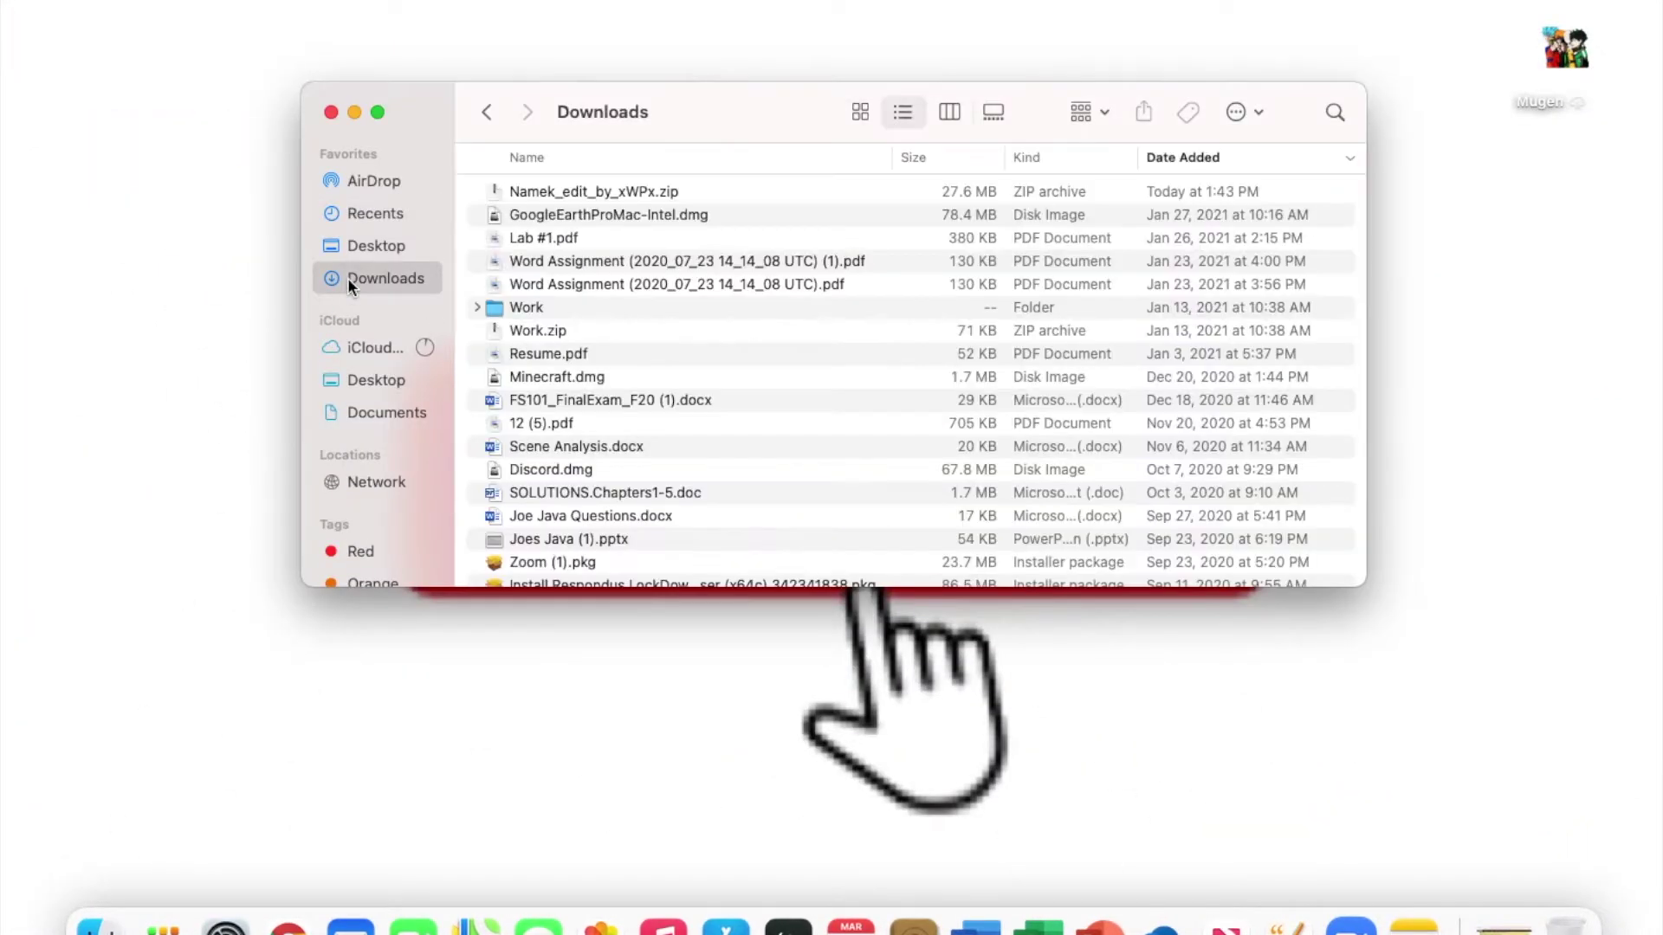
pyautogui.doubleClick(678, 192)
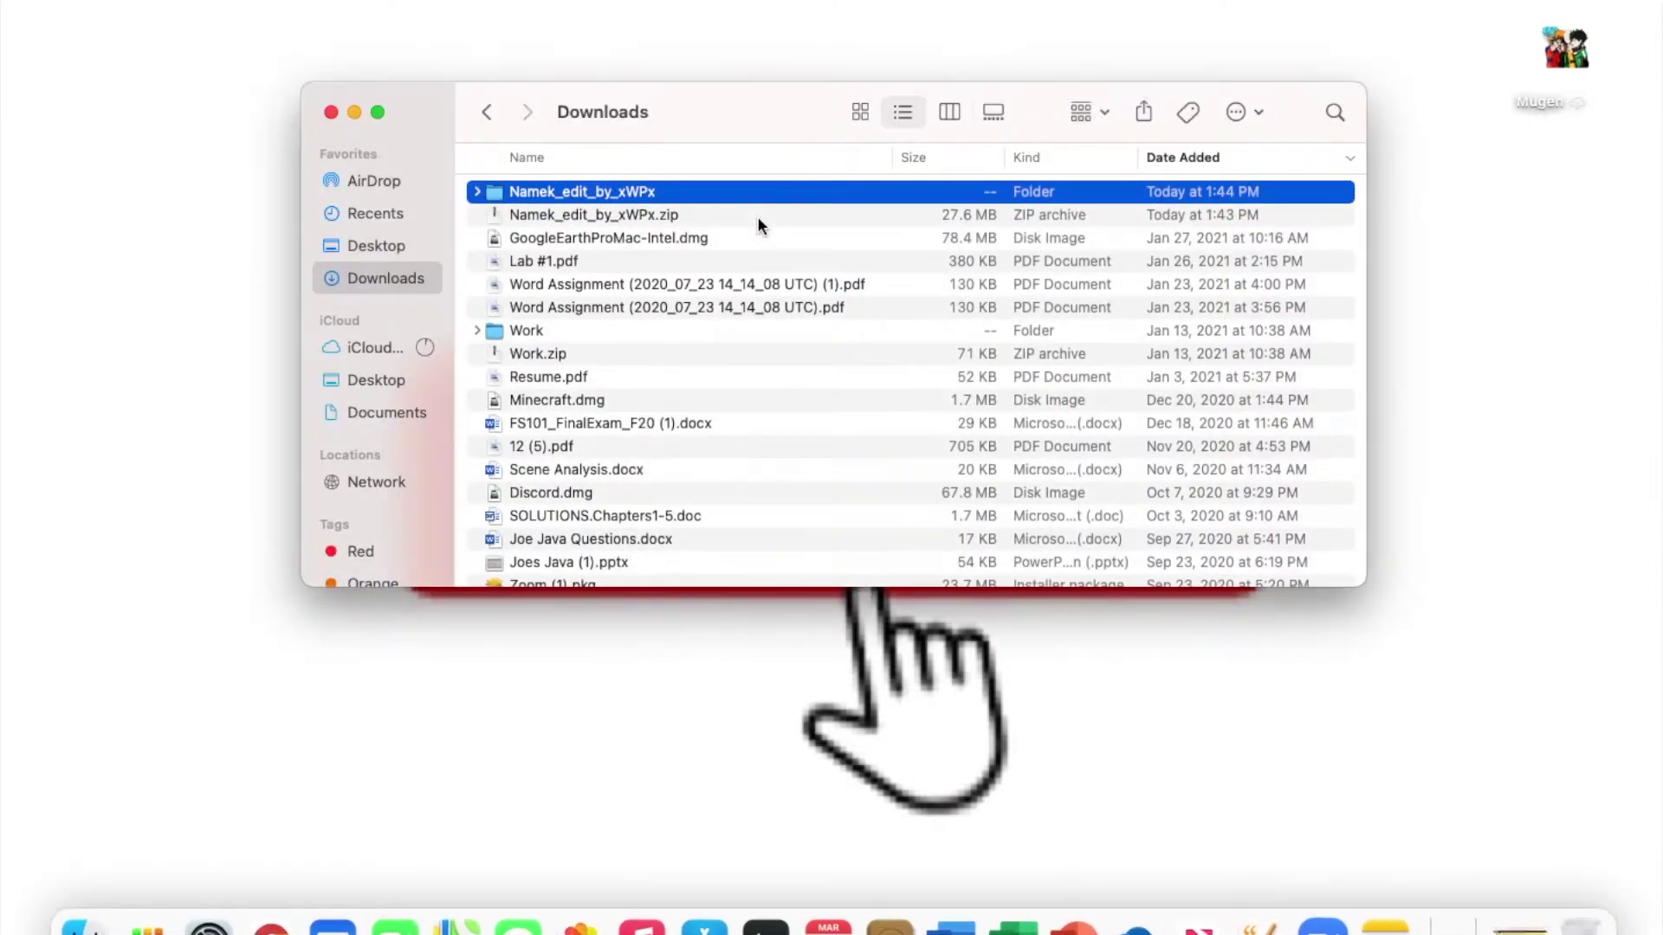
pyautogui.moveTo(702, 131); pyautogui.dragTo(565, 141)
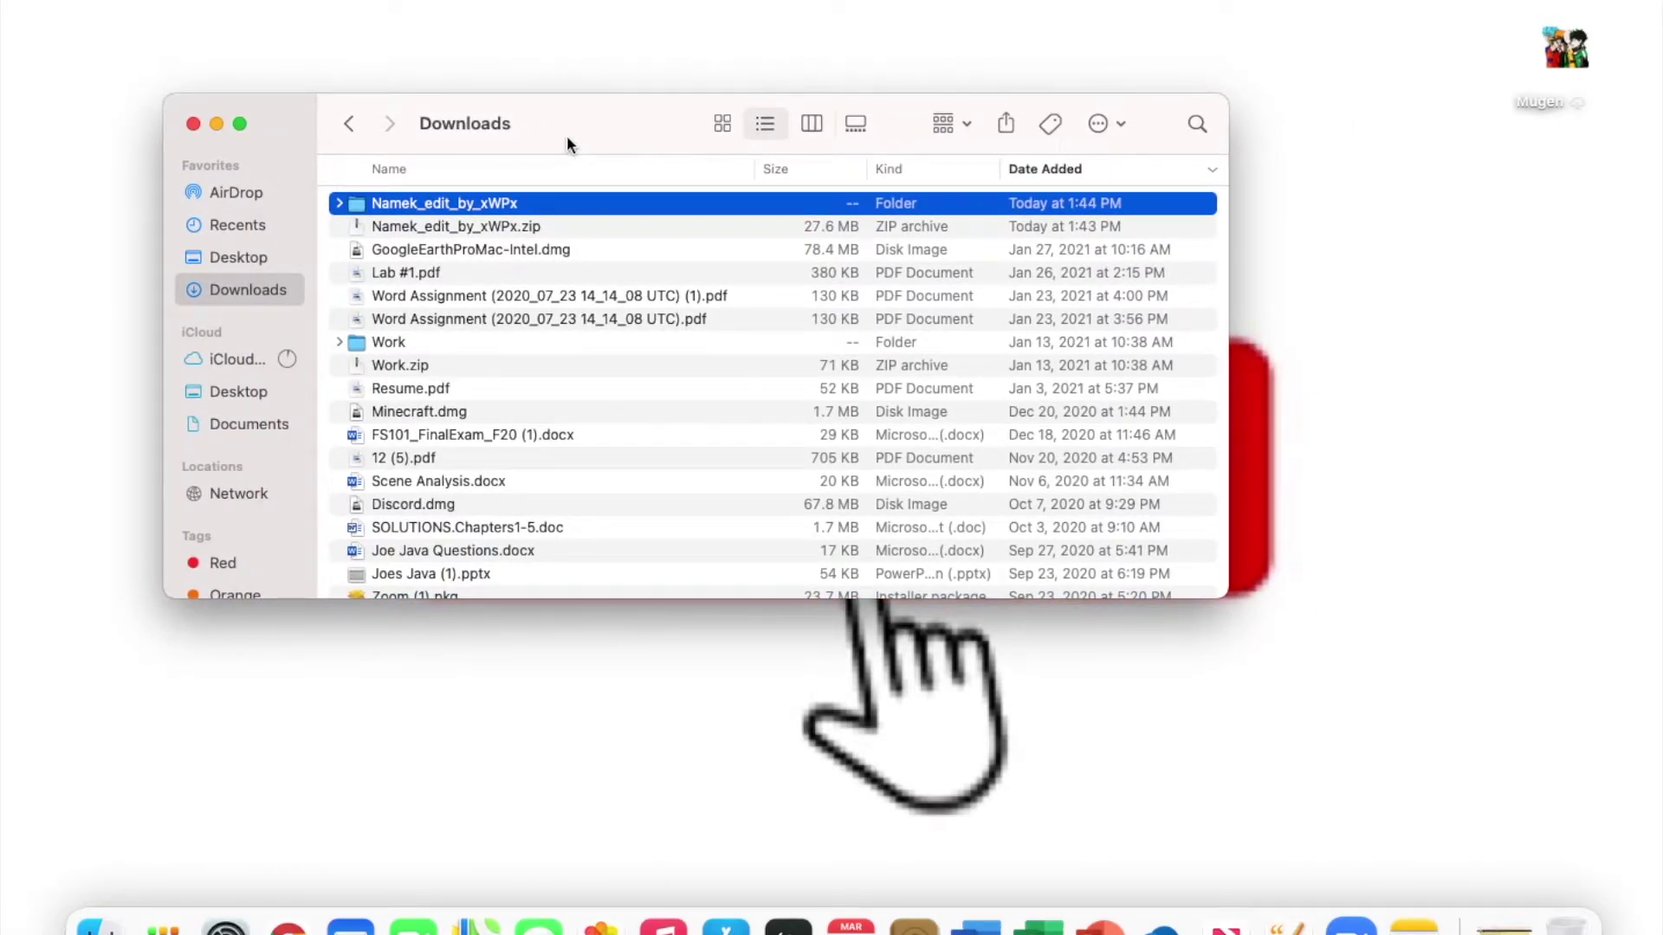
pyautogui.moveTo(566, 138); pyautogui.dragTo(511, 202)
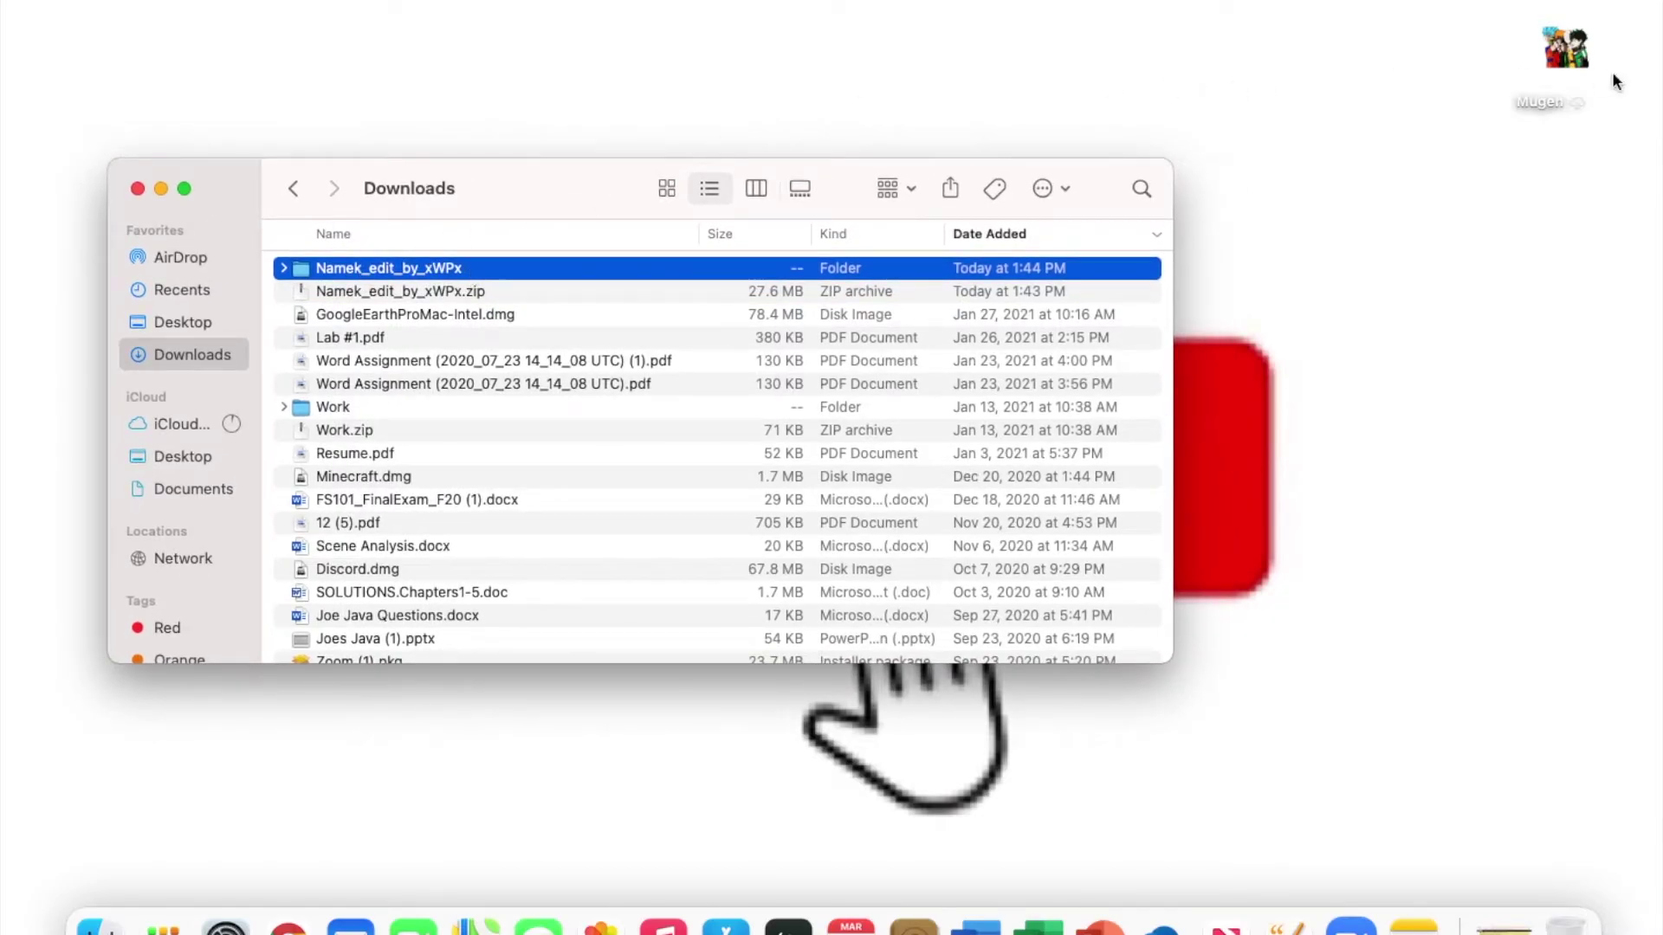
# Step: Open the stages folder inside the desktop's Mugen folder, arranging its window beside the Downloads window
pyautogui.click(1573, 58)
pyautogui.doubleClick(1571, 57)
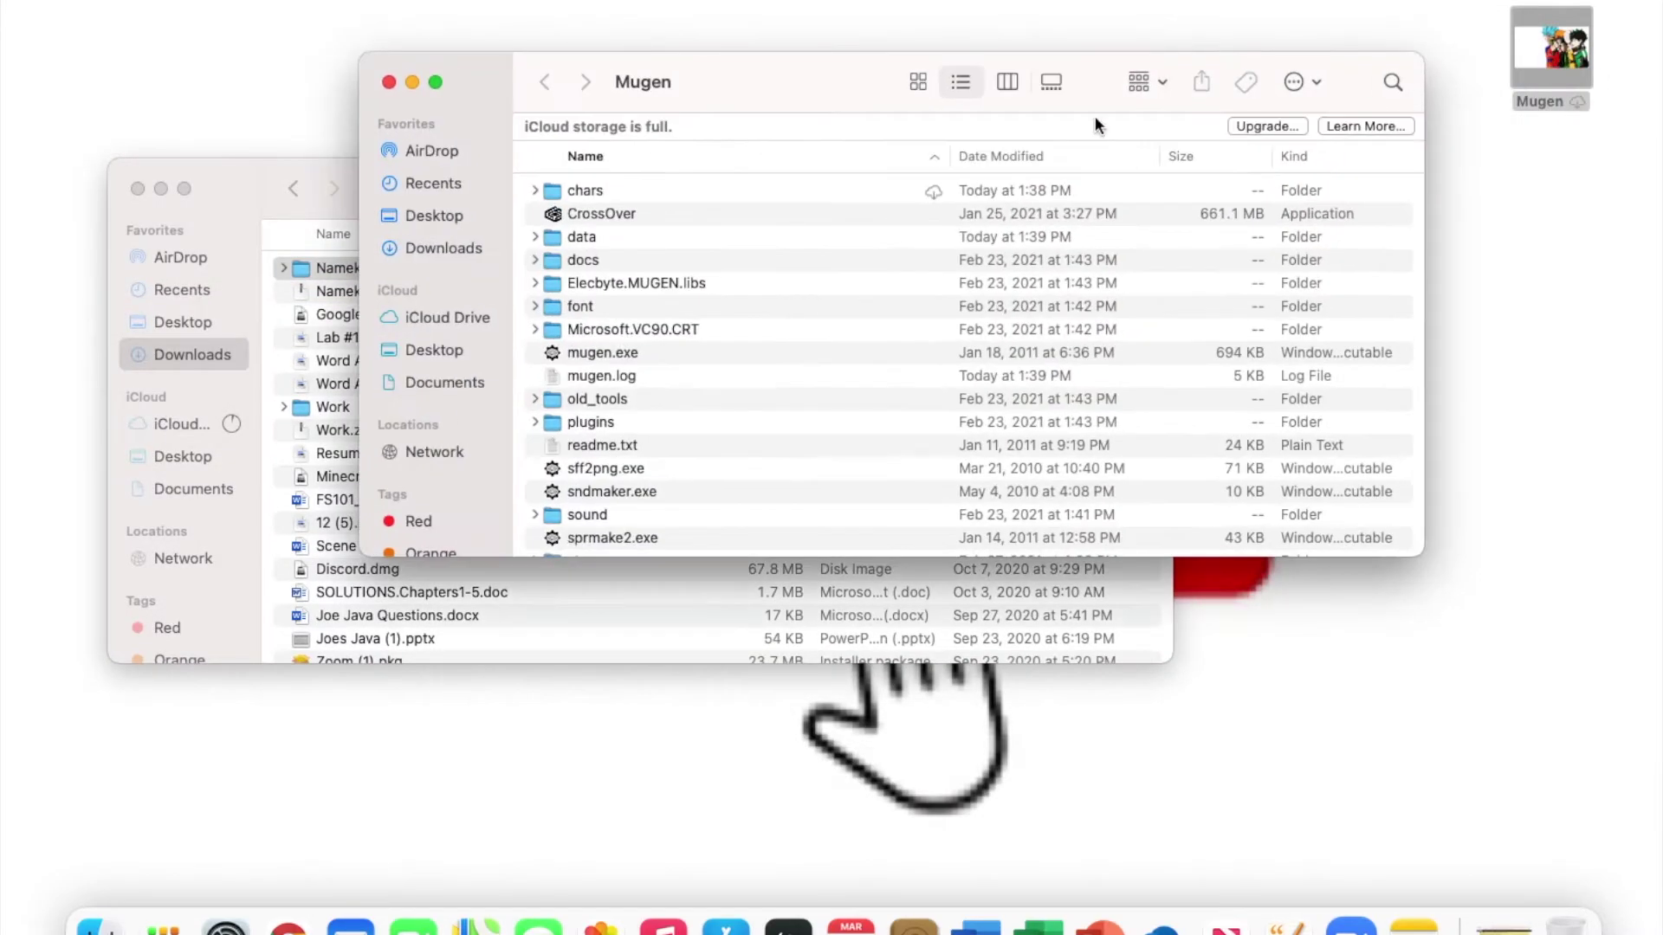
pyautogui.moveTo(800, 83); pyautogui.dragTo(1139, 8)
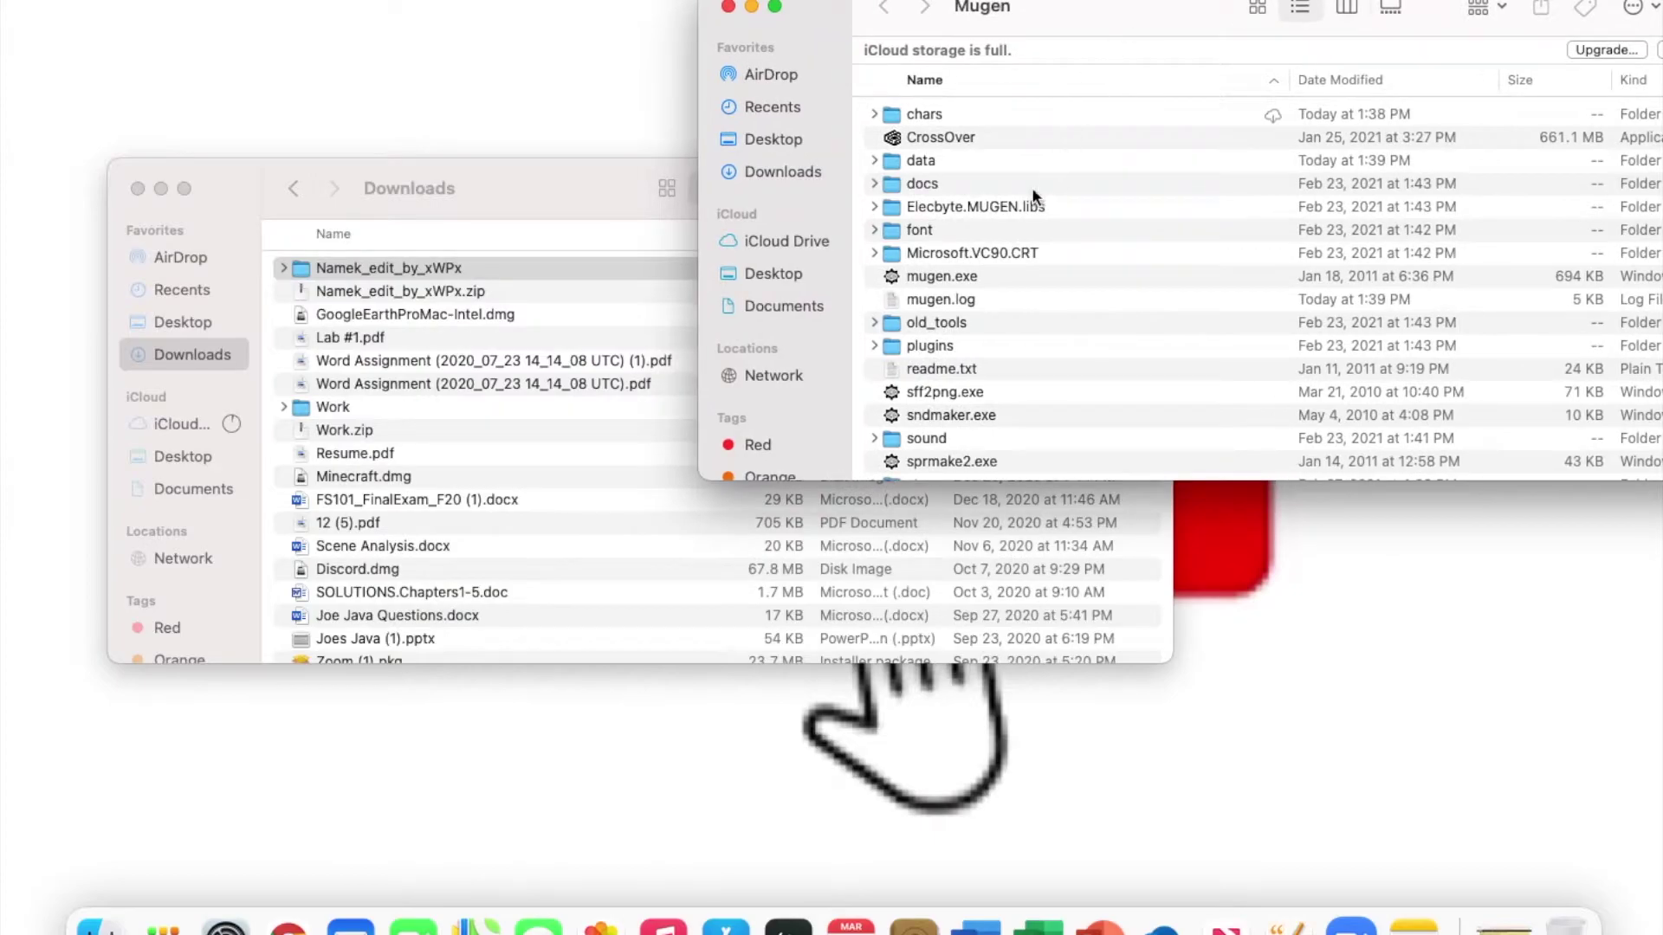
pyautogui.moveTo(559, 208); pyautogui.dragTo(478, 417)
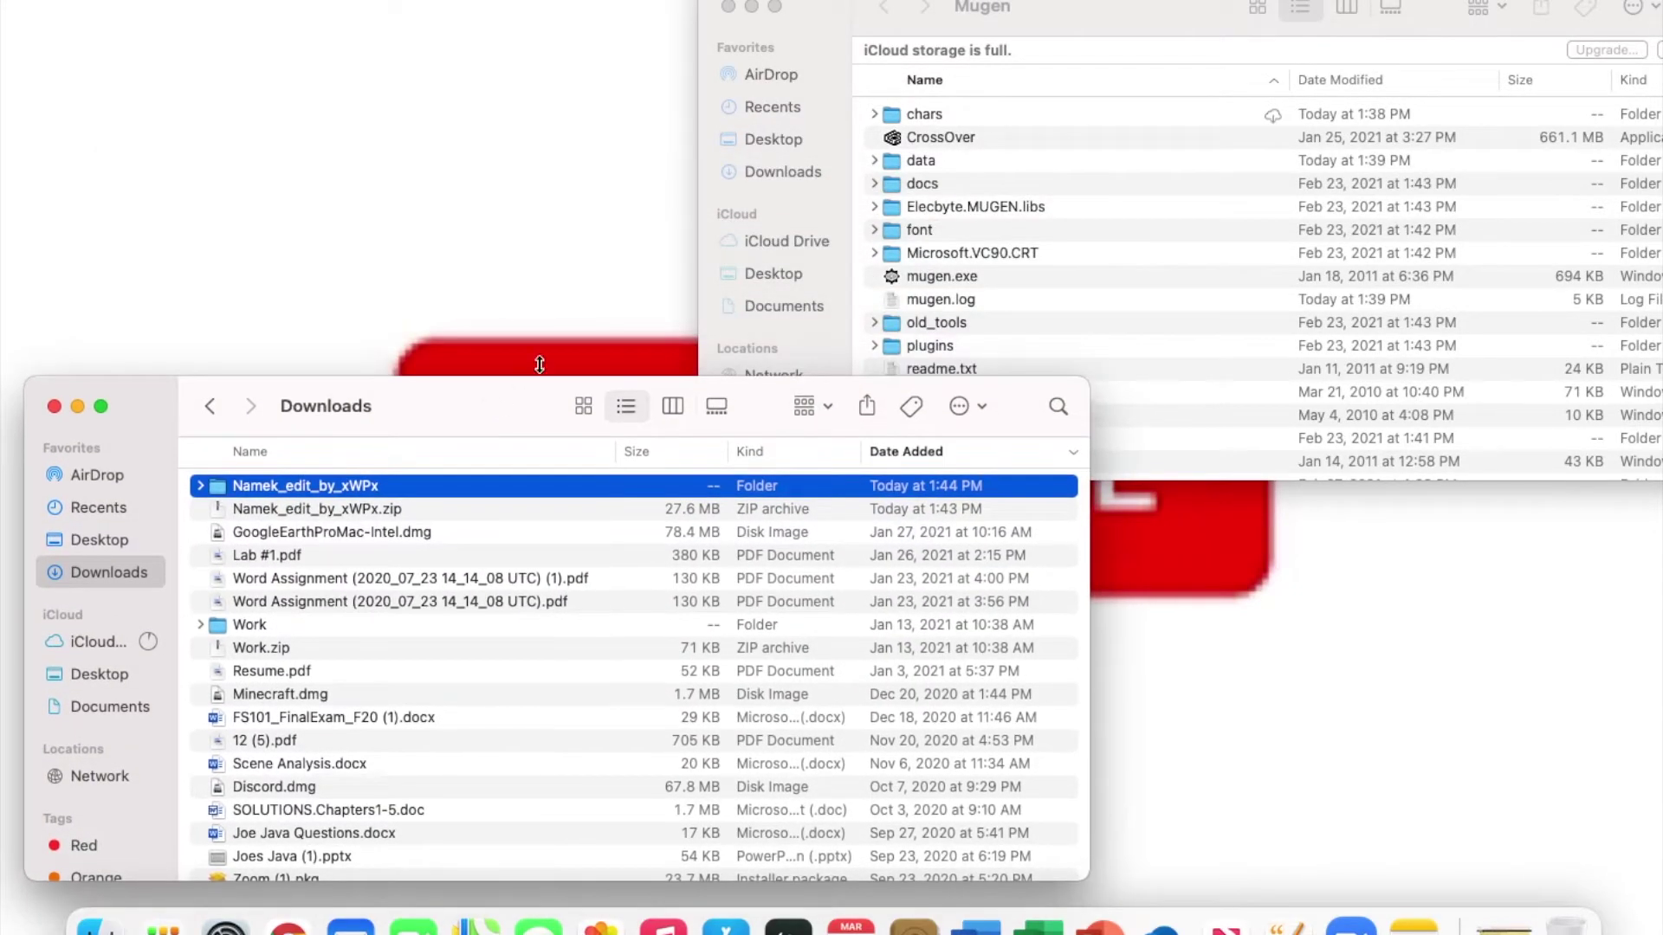
pyautogui.click(1037, 18)
pyautogui.scroll(-3, 991, 297)
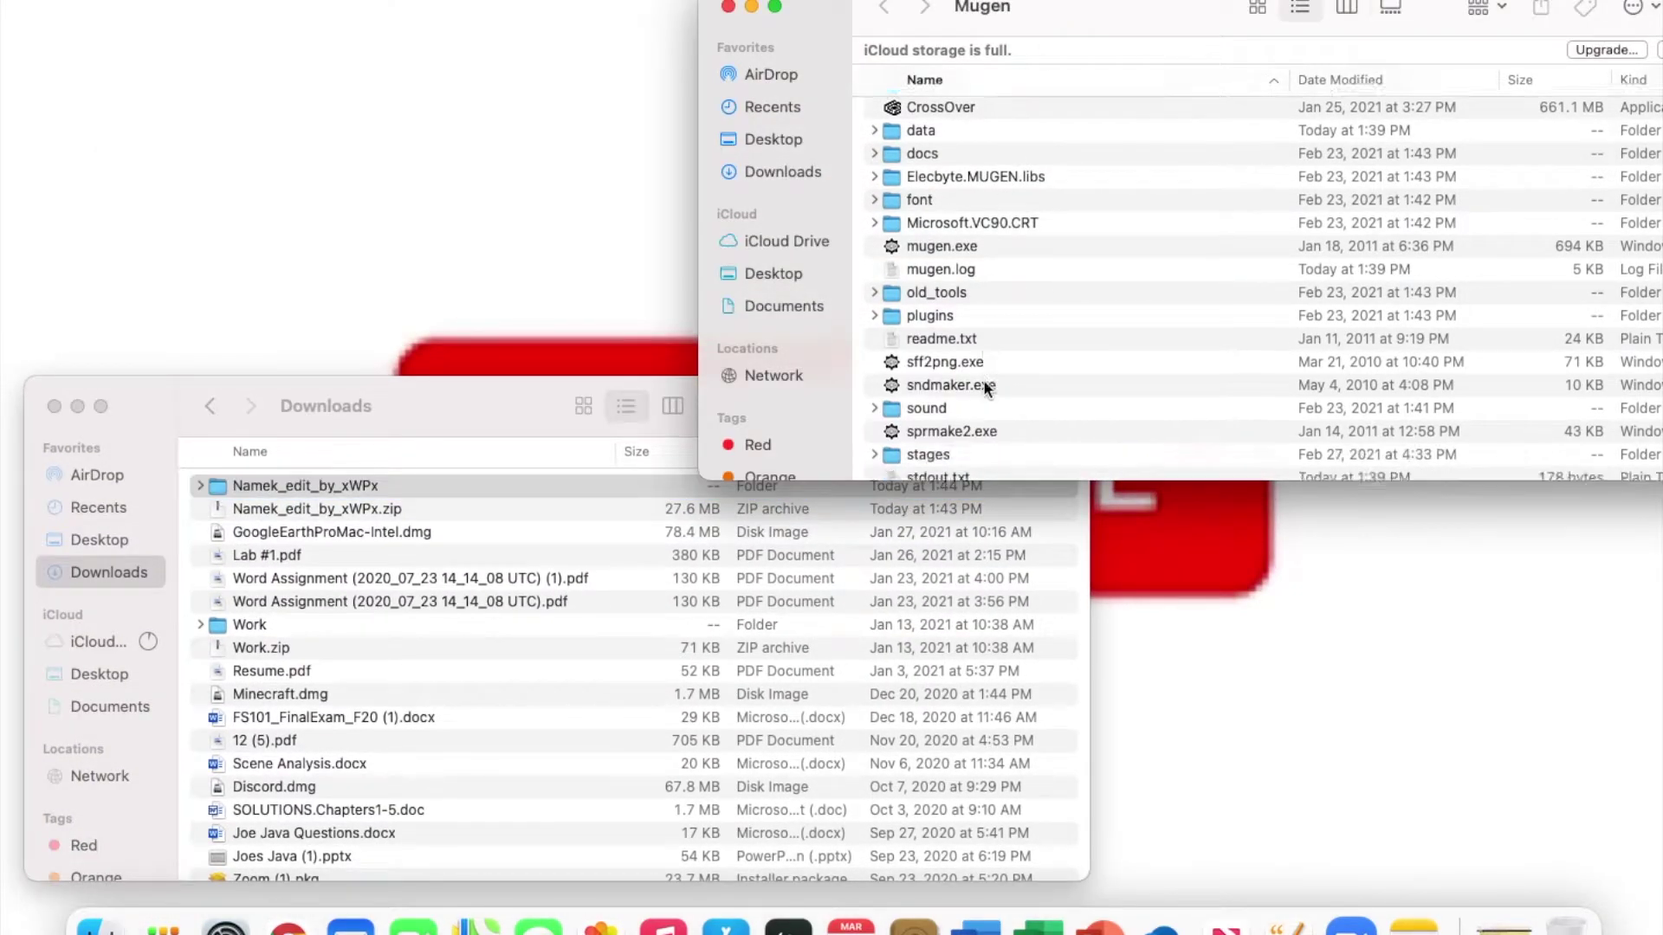
pyautogui.doubleClick(893, 415)
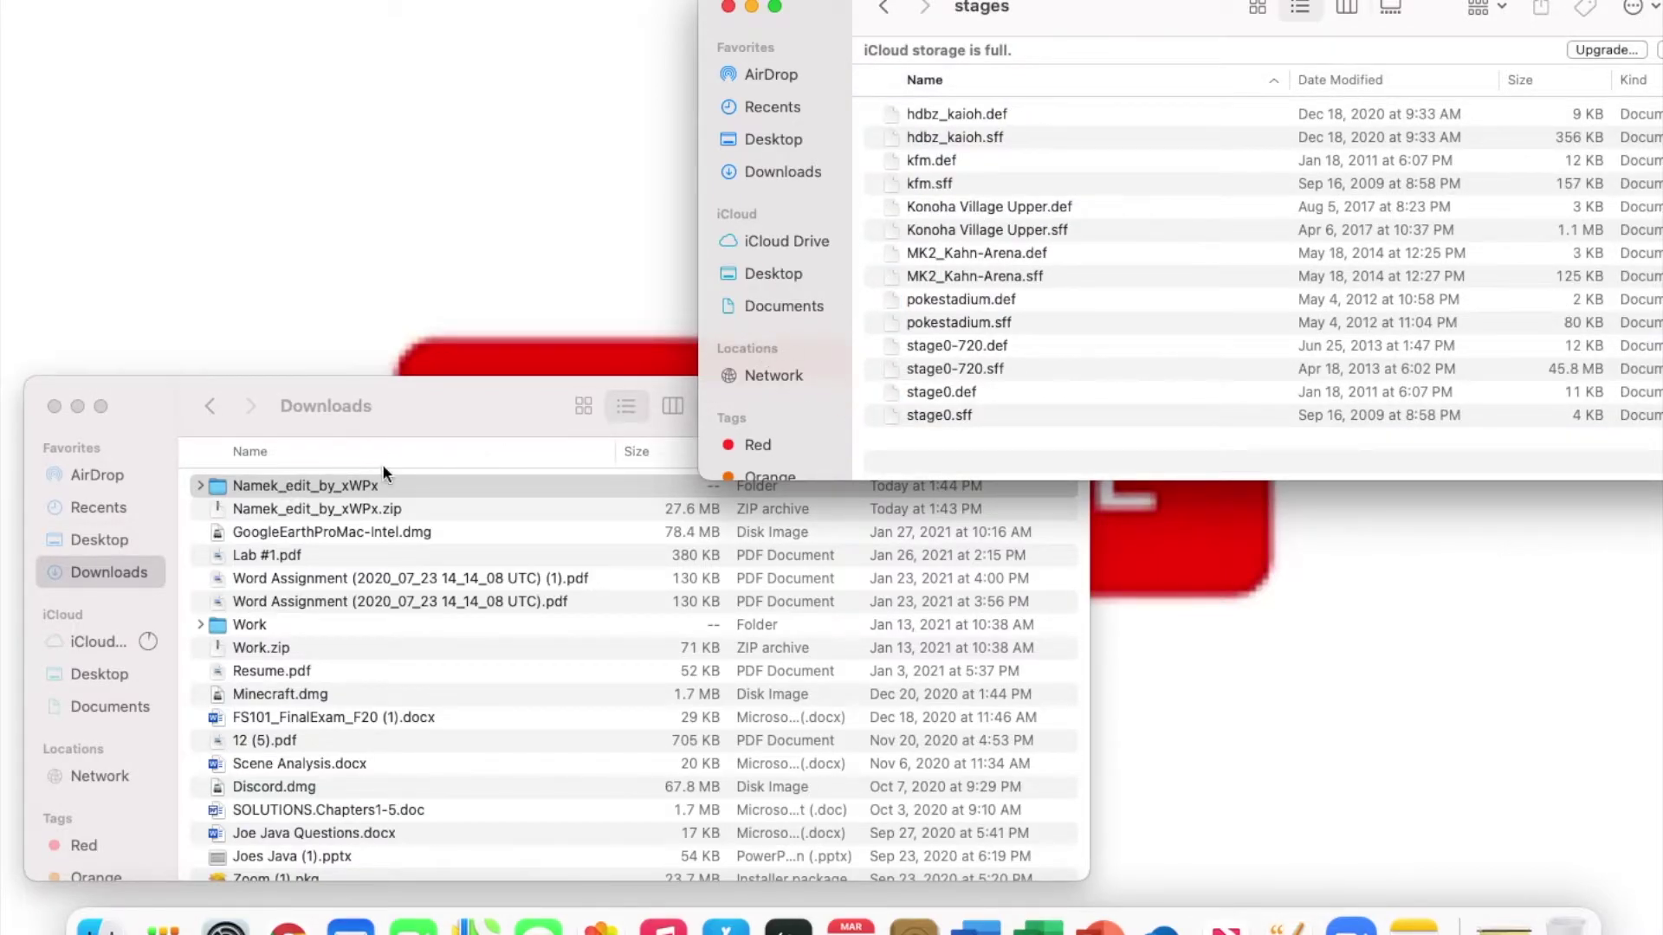
# Step: Move Namek.def and Namek.sff from the unpacked Namek_edit_by_xWPx folder into Mugen's stages folder
pyautogui.click(200, 486)
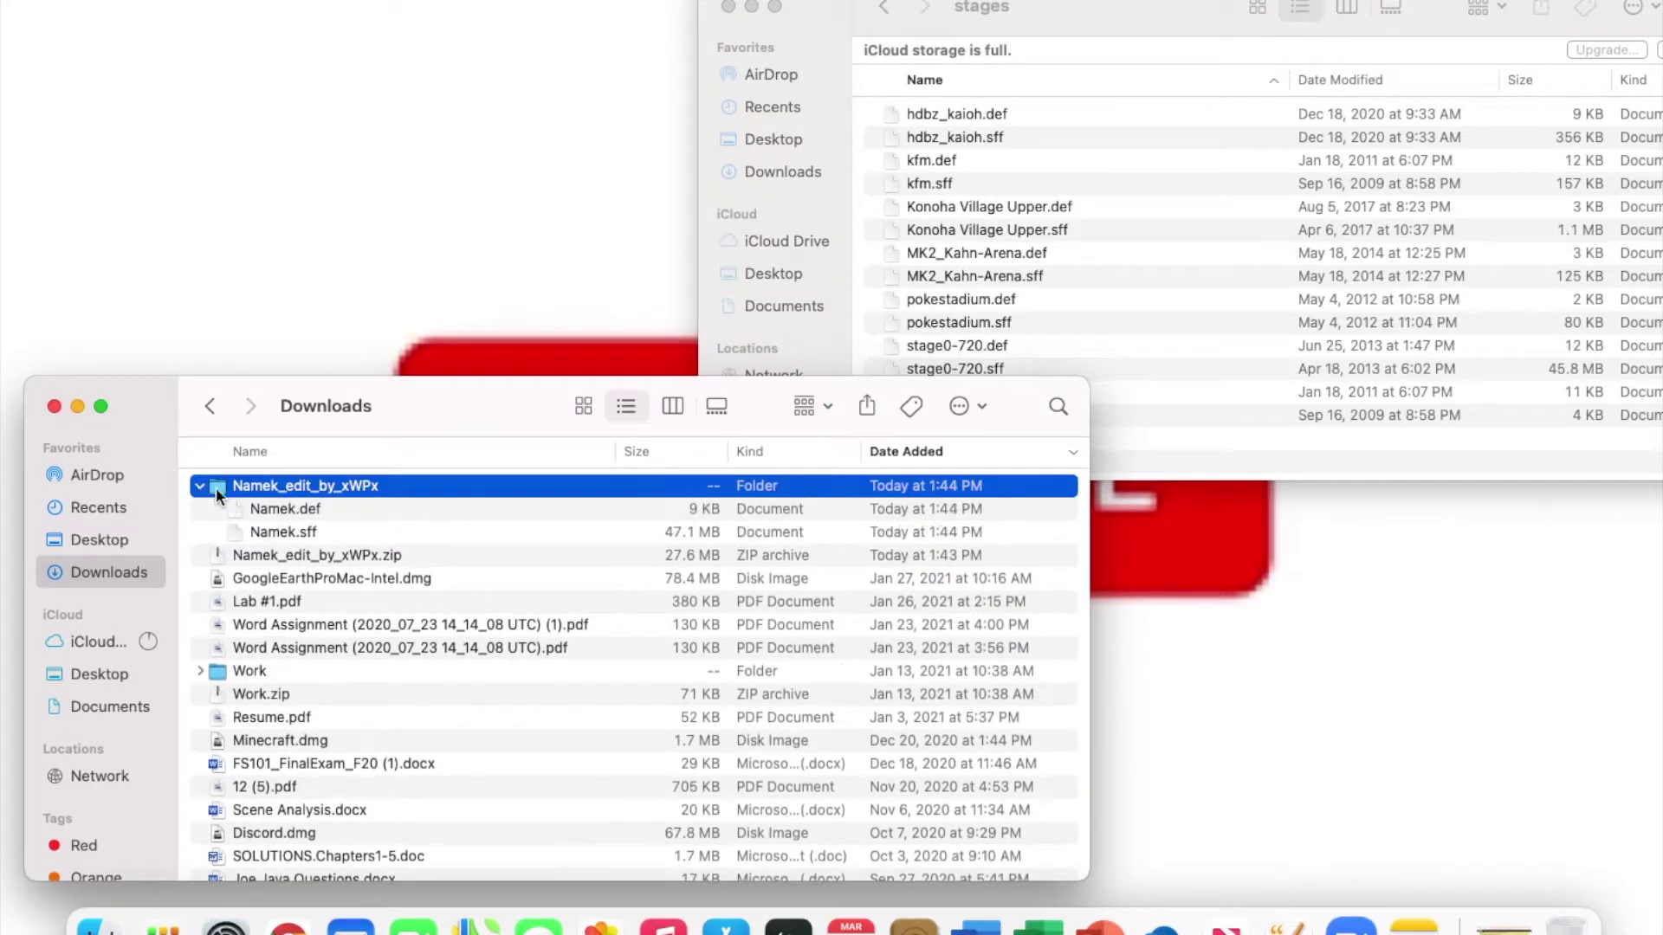
pyautogui.click(286, 511)
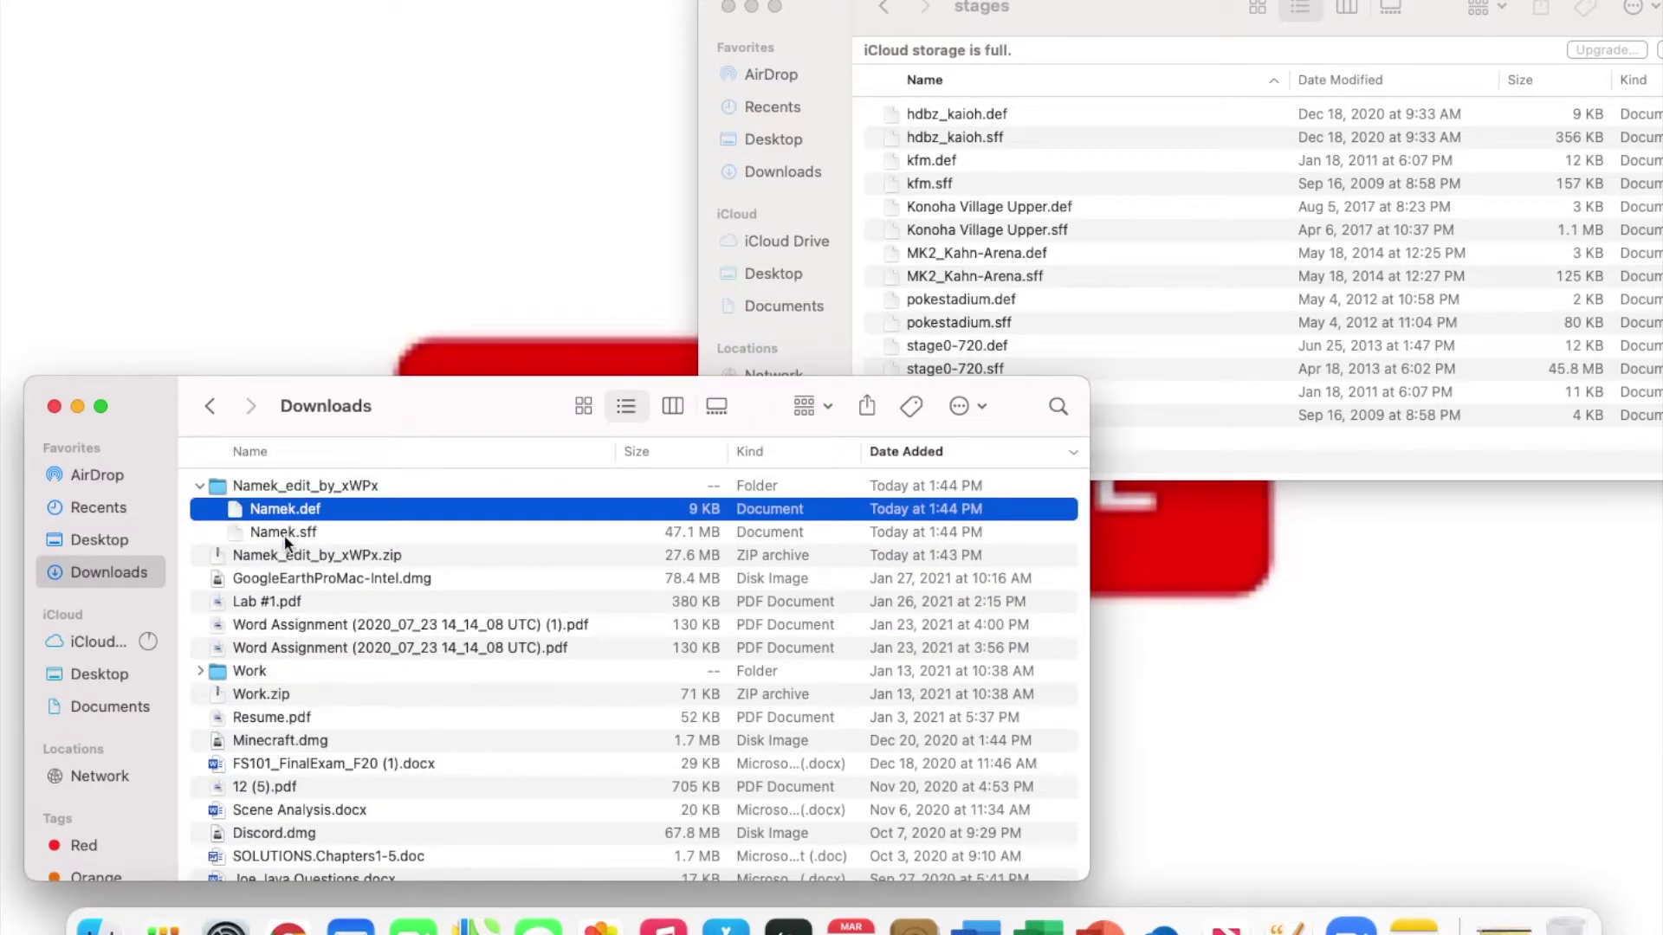
pyautogui.keyDown('super'); pyautogui.click(284, 535); pyautogui.keyUp('super')
pyautogui.keyDown('super'); pyautogui.click(417, 530); pyautogui.keyUp('super')
pyautogui.keyDown('super'); pyautogui.click(425, 533); pyautogui.keyUp('super')
pyautogui.moveTo(445, 519); pyautogui.dragTo(855, 115)
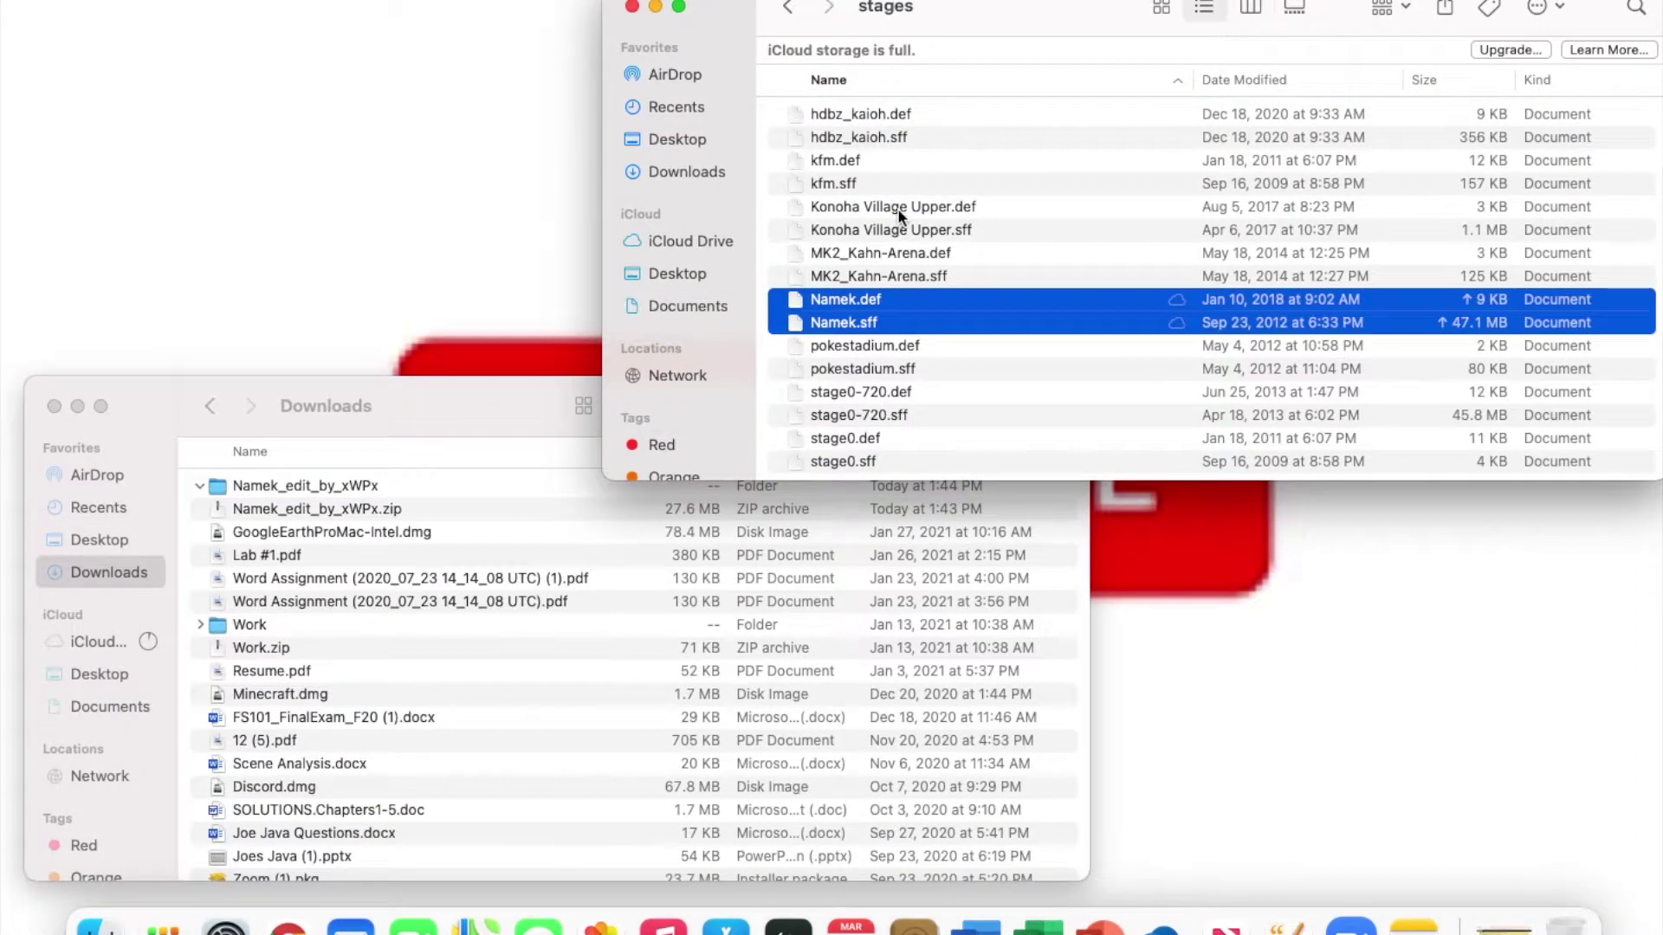
pyautogui.click(1003, 318)
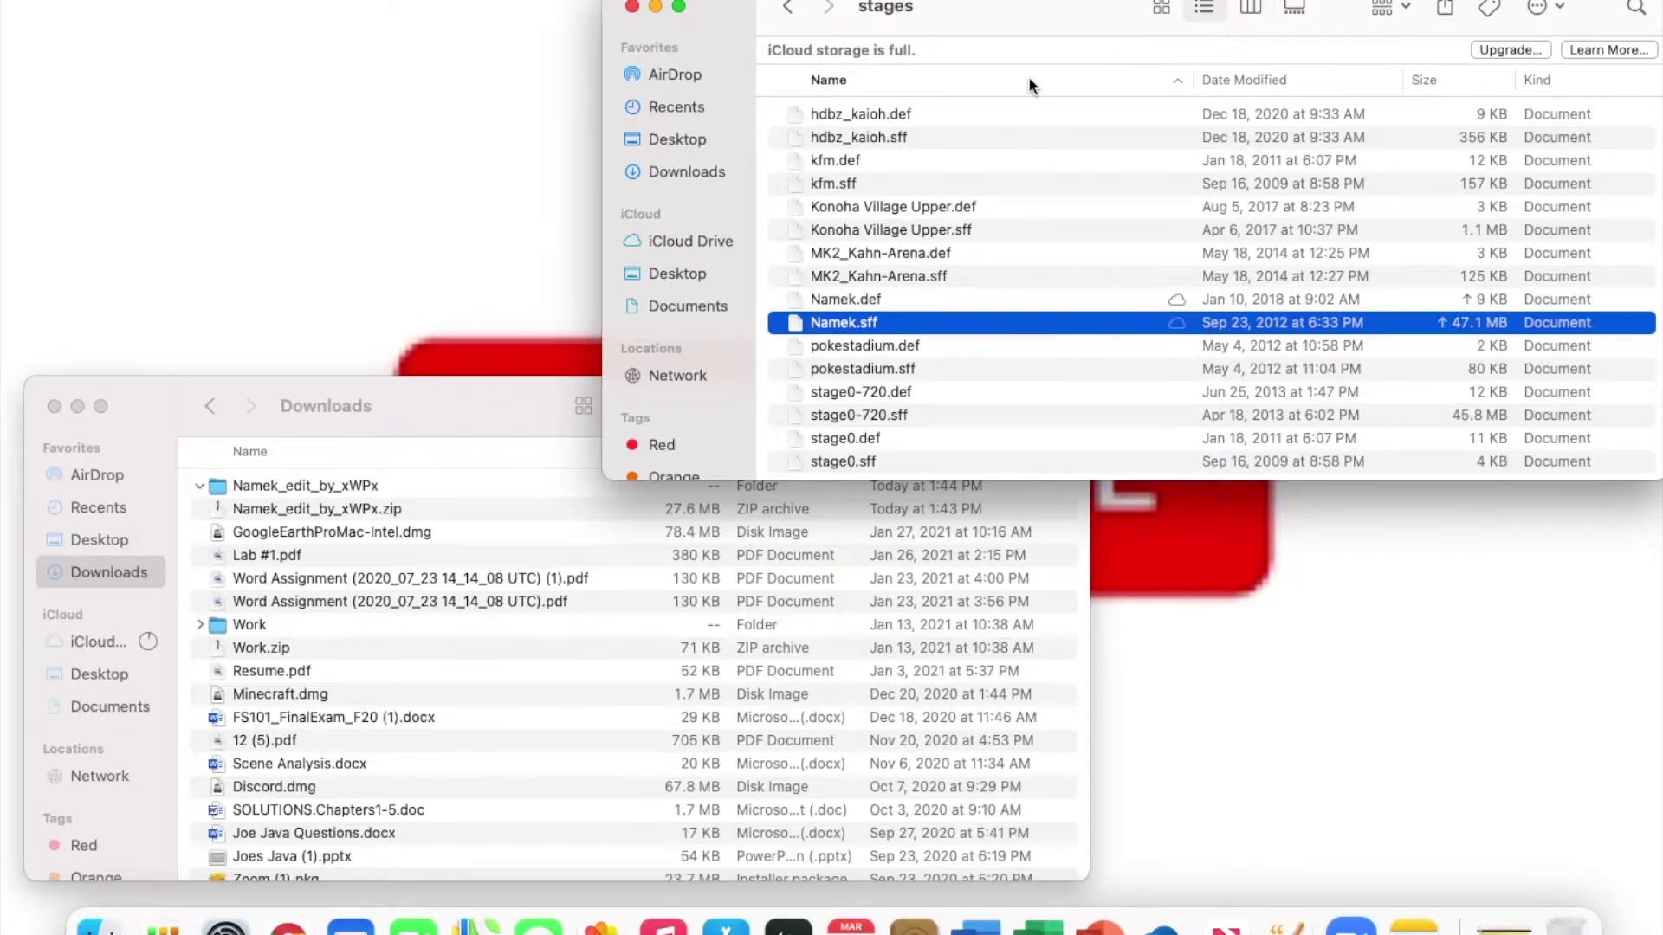
pyautogui.click(870, 300)
pyautogui.rightClick(869, 299)
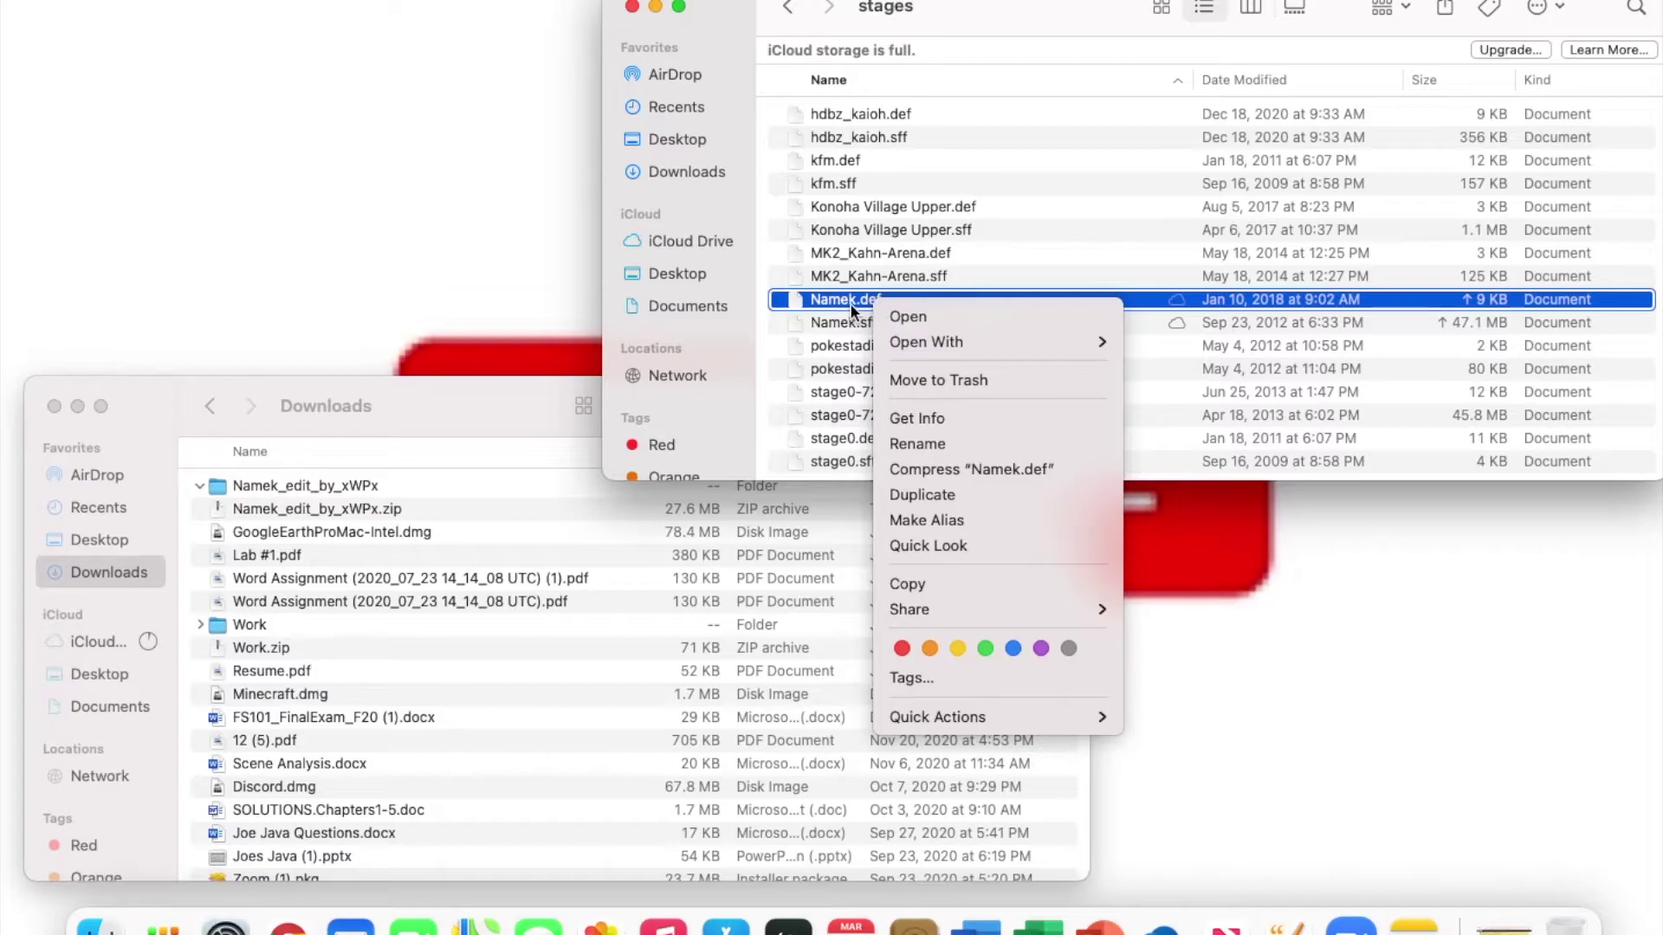
pyautogui.click(851, 305)
pyautogui.doubleClick(851, 306)
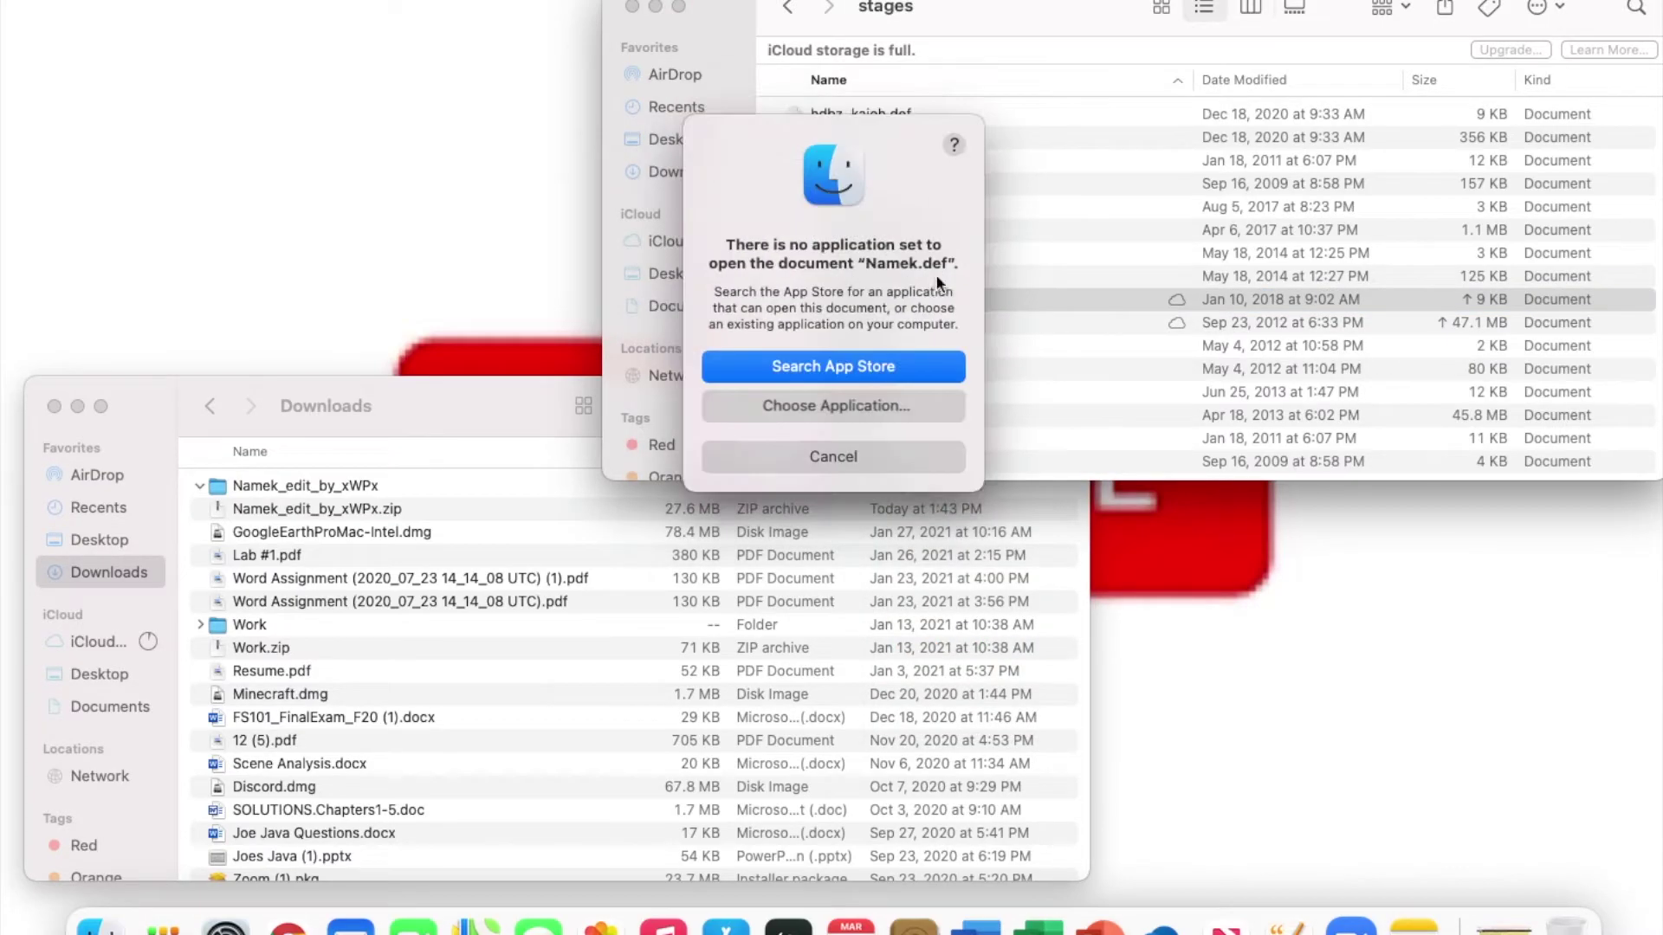
pyautogui.click(874, 459)
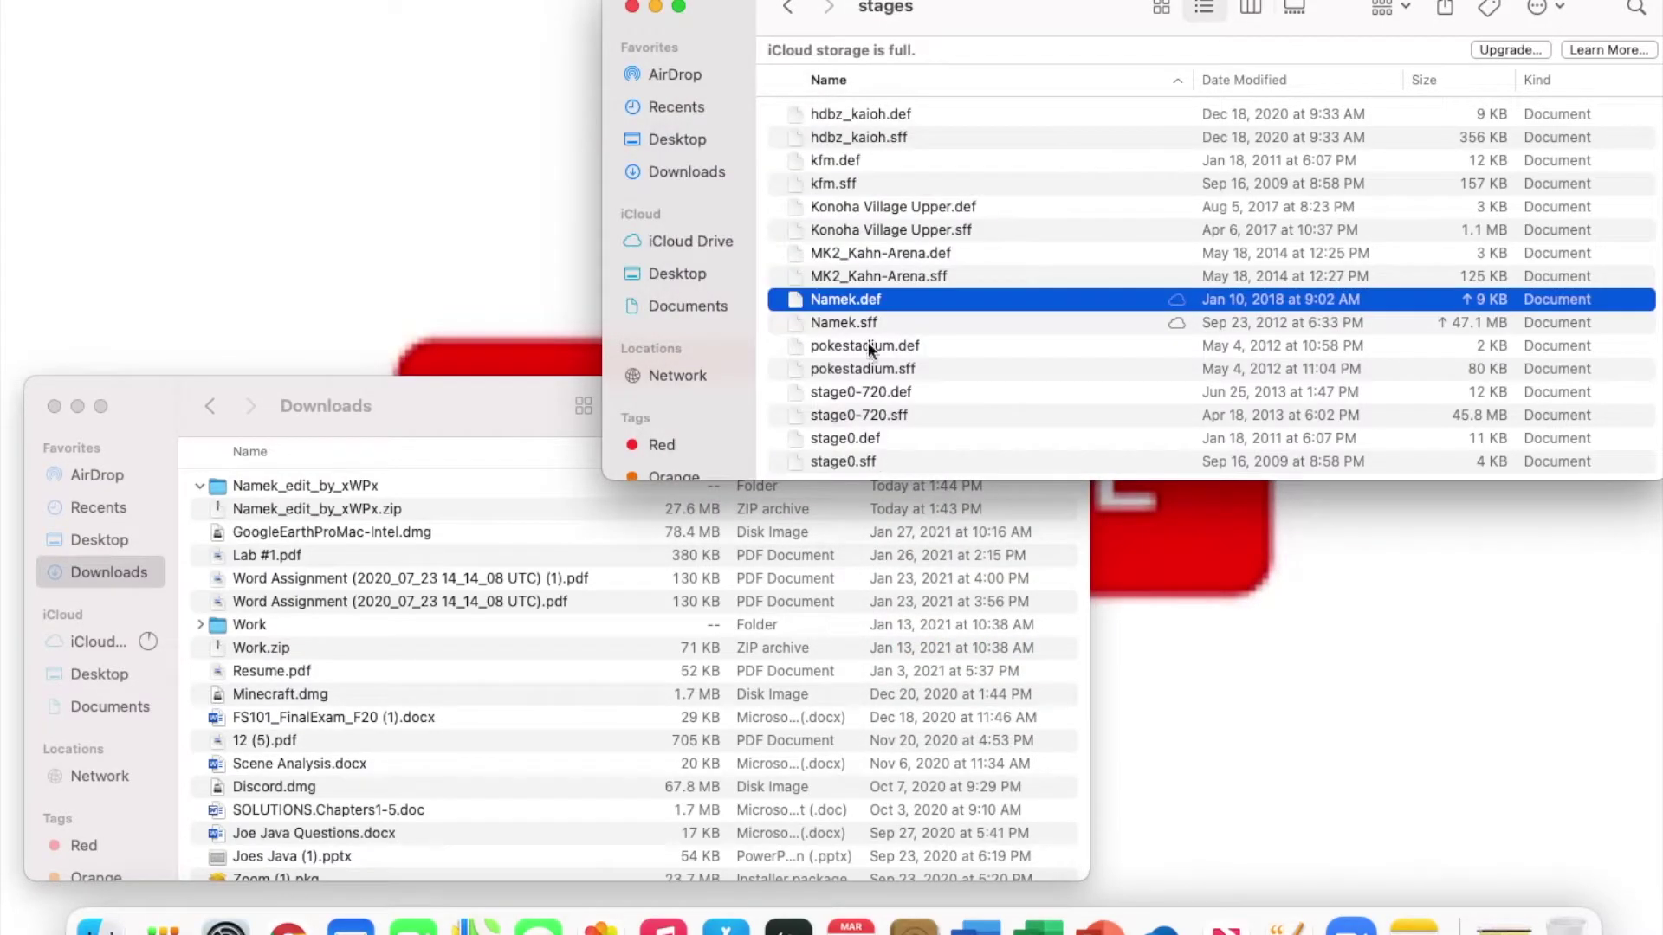
# Step: Copy the file name of Namek.def in the stages folder, leaving the name as it is
pyautogui.click(851, 301)
pyautogui.rightClick(851, 300)
pyautogui.press('super+c')
pyautogui.press('Escape')
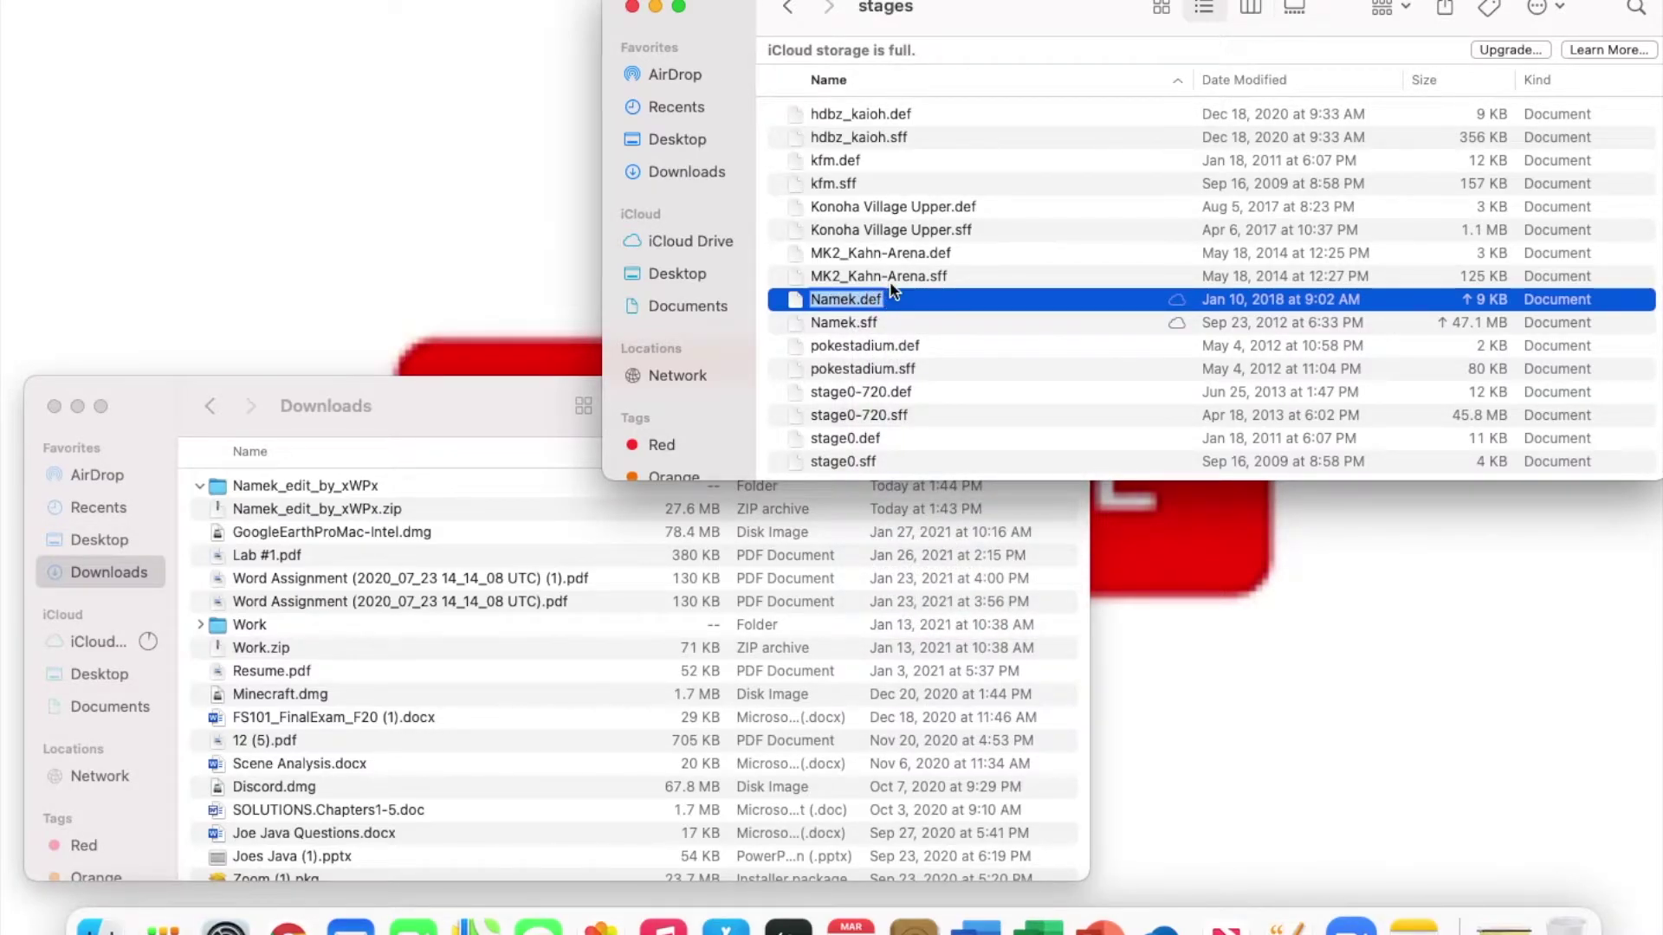
# Step: Open select.def from the data folder inside the Mugen folder in TextEdit
pyautogui.click(787, 9)
pyautogui.scroll(2, 834, 137)
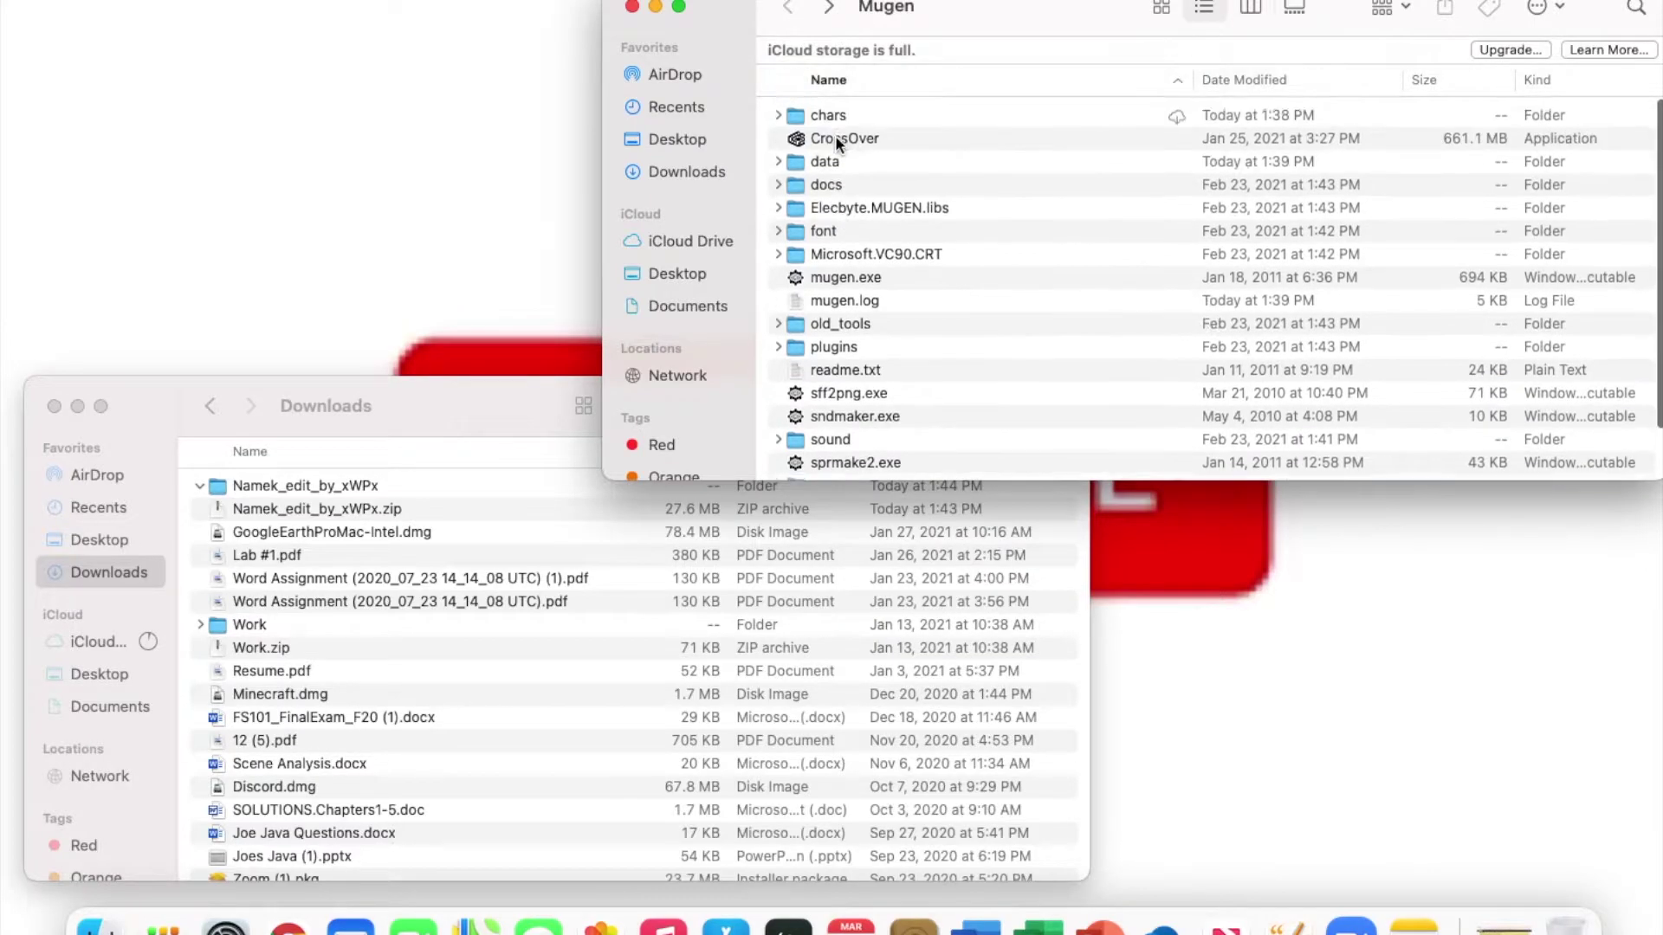
pyautogui.doubleClick(832, 162)
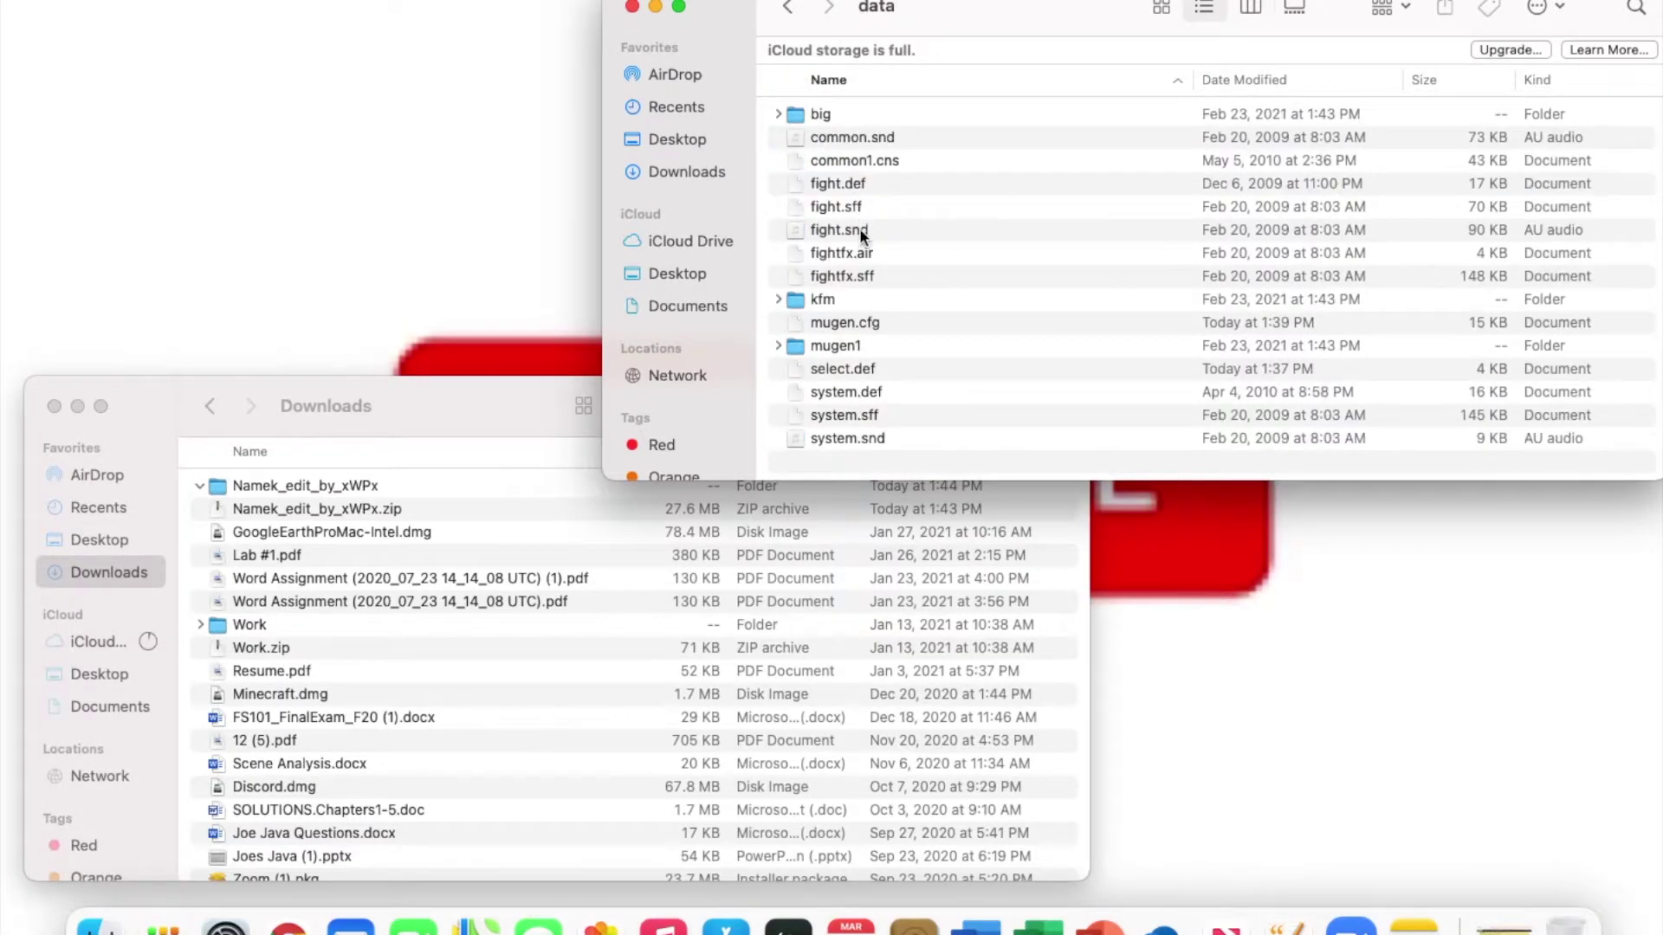
pyautogui.click(836, 366)
pyautogui.rightClick(838, 369)
pyautogui.moveTo(1062, 407)
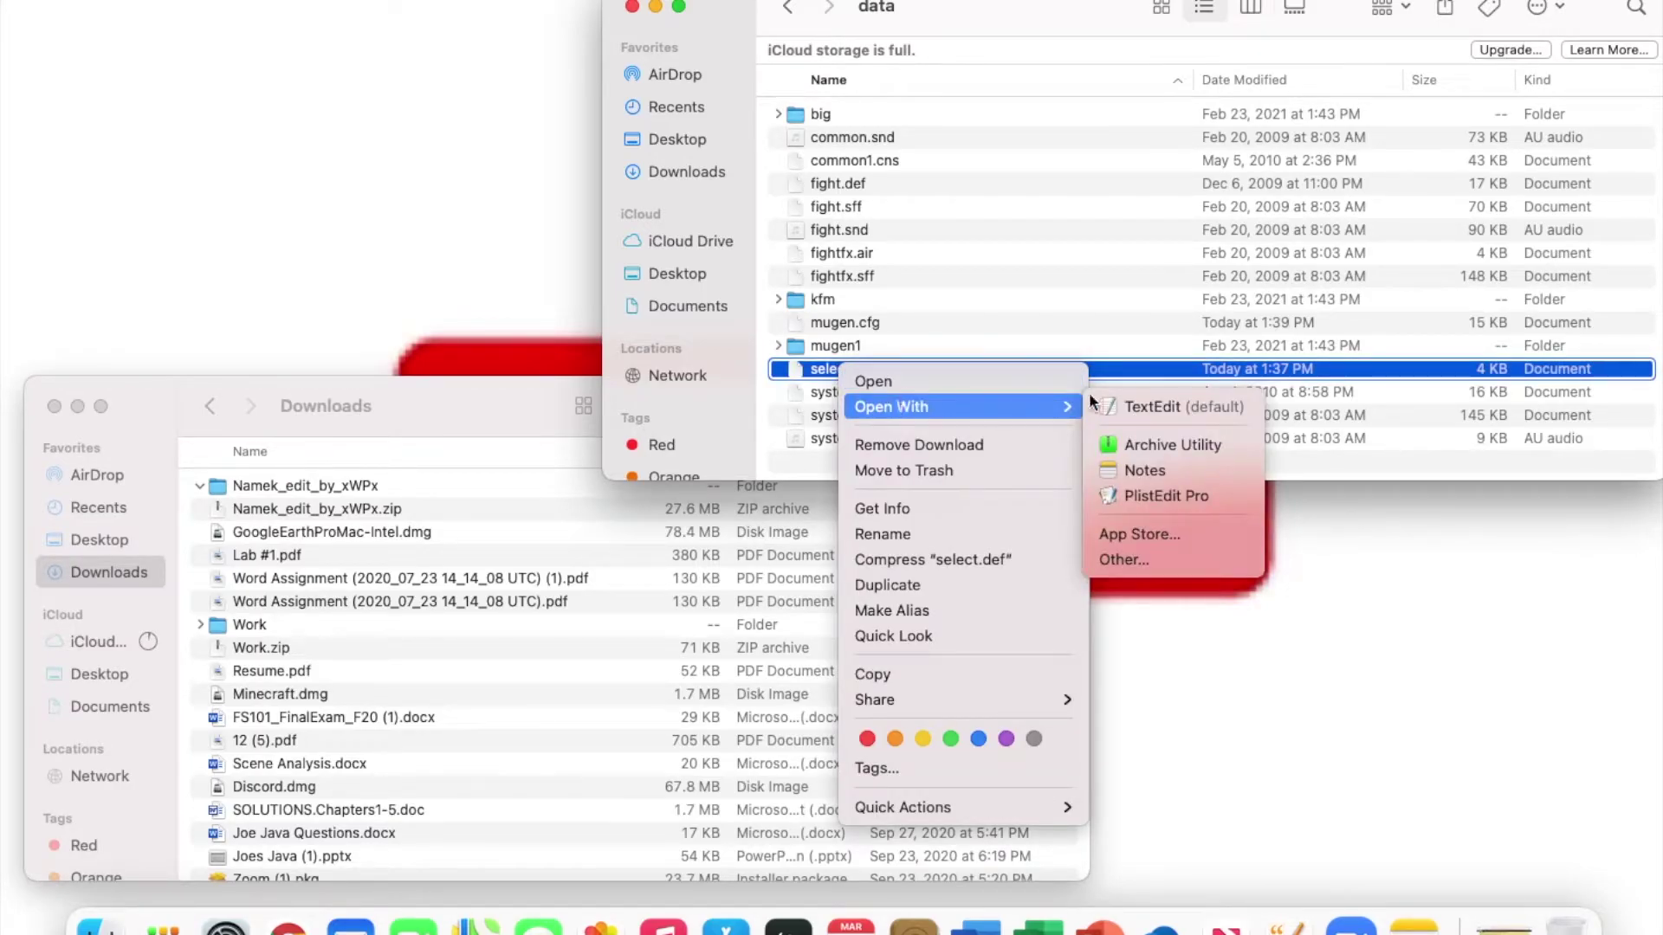
pyautogui.click(1154, 403)
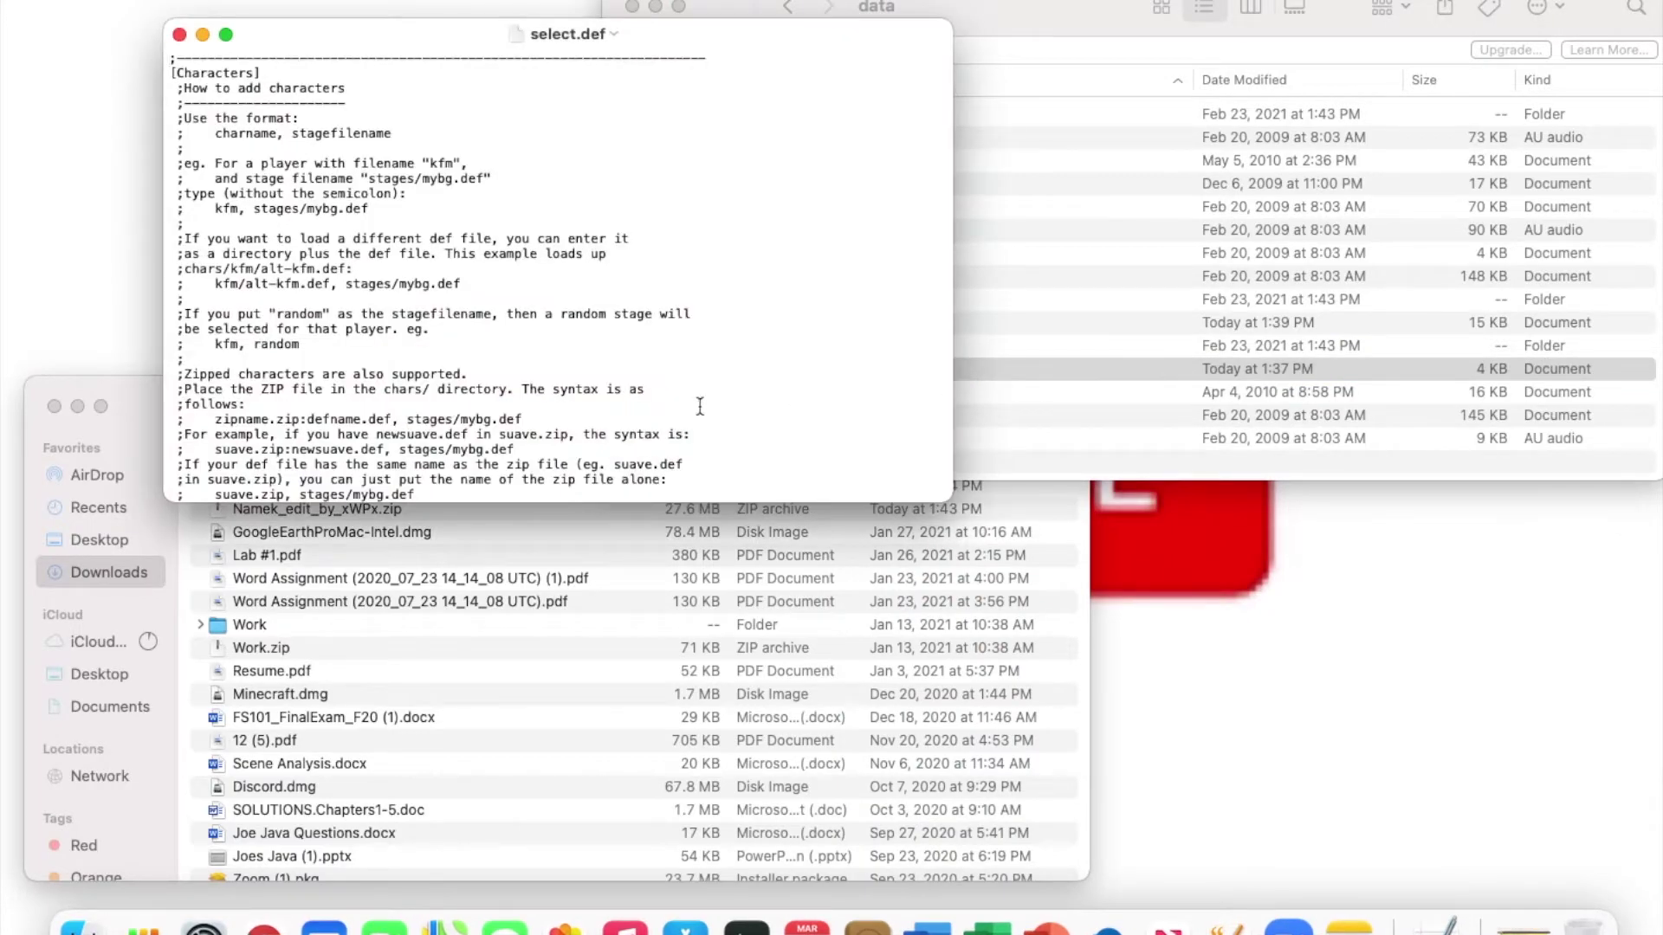
# Step: Add stages/Namek.def as a new line below stages/MK2_Kahn-Arena.def in the [ExtraStages] section, using the copied file name
pyautogui.scroll(-20, 700, 407)
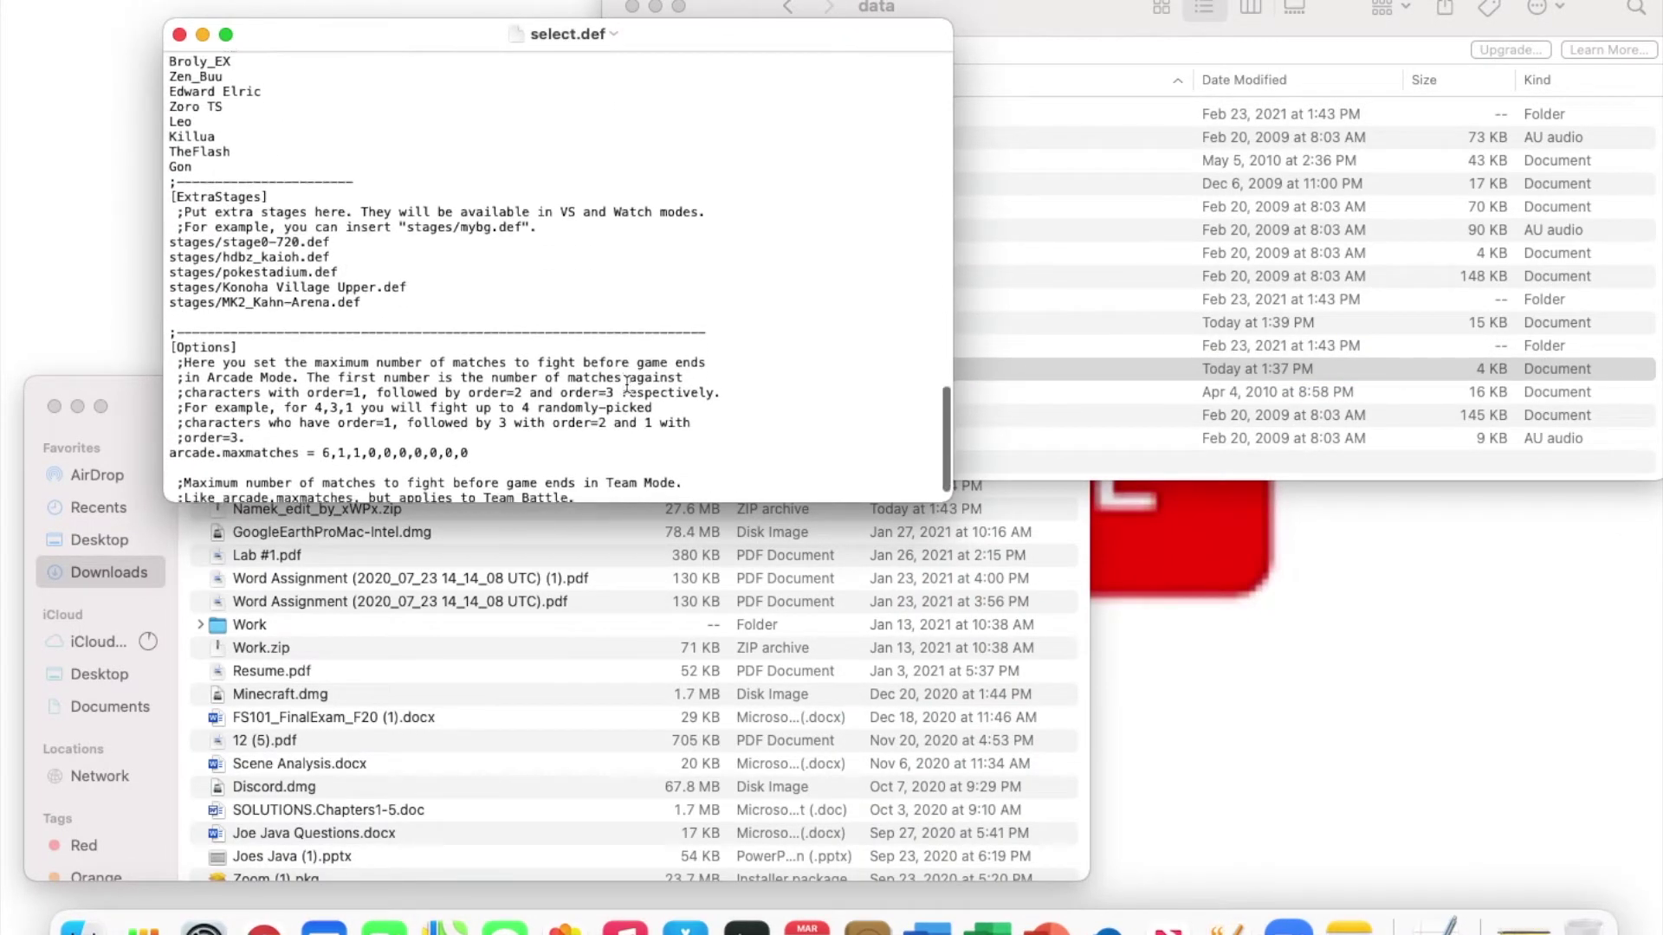
pyautogui.scroll(1, 627, 387)
pyautogui.click(368, 309)
pyautogui.press('Return')
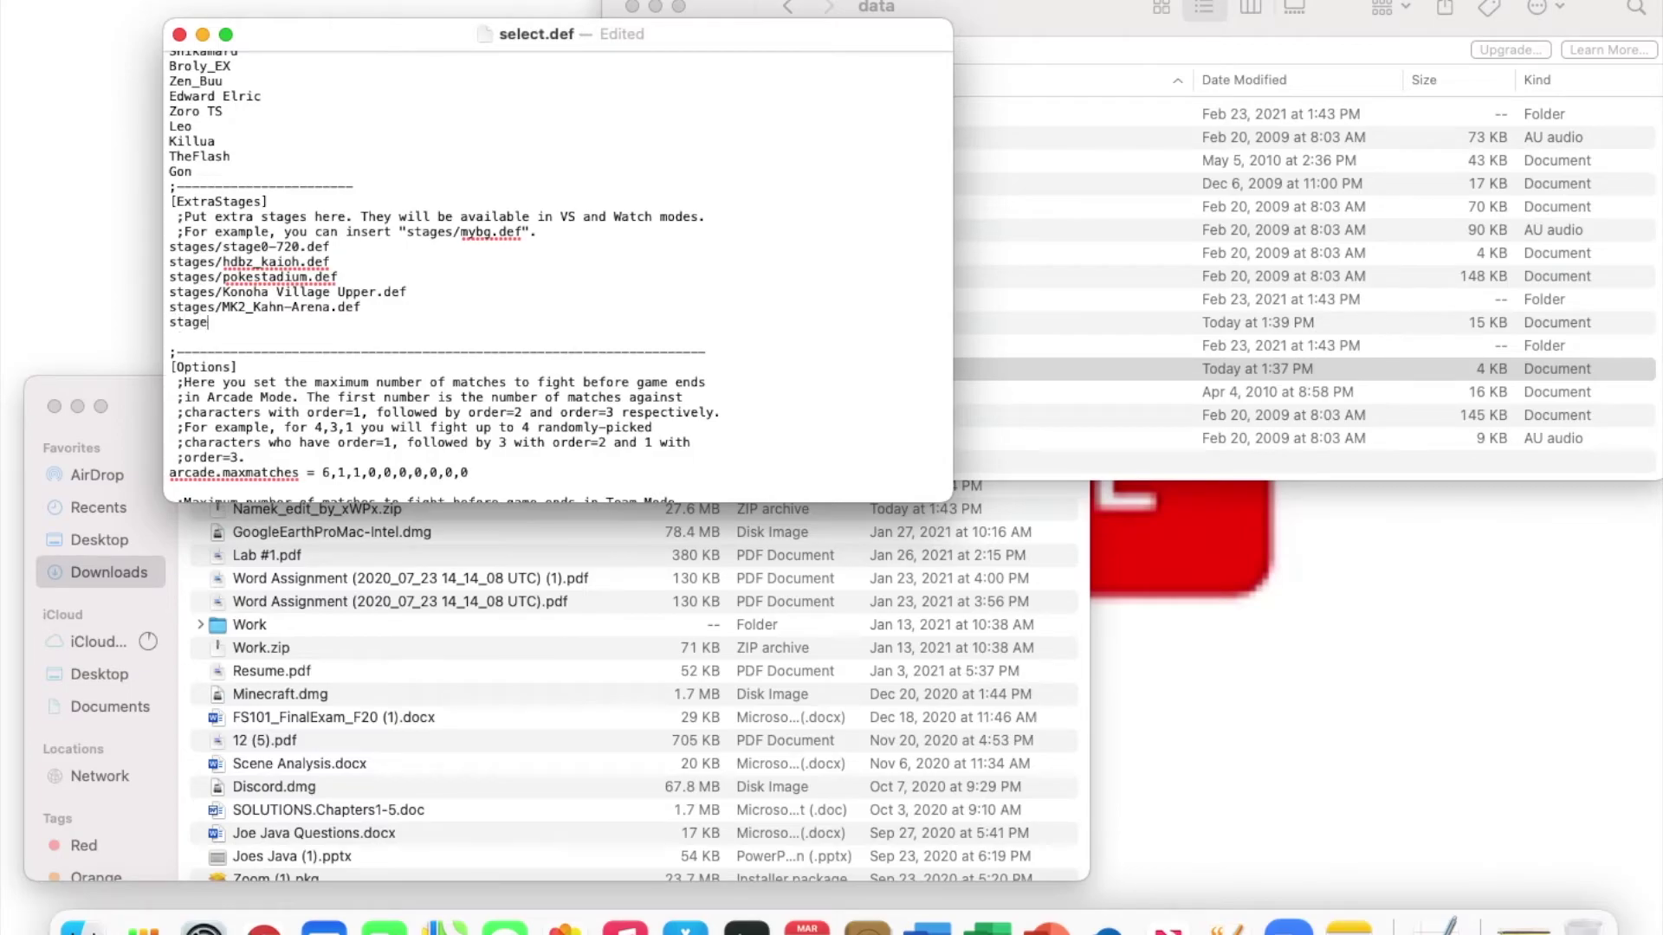
pyautogui.click(227, 344)
pyautogui.press('super+v')
# Step: Save the edited select.def and close it
pyautogui.click(170, 0)
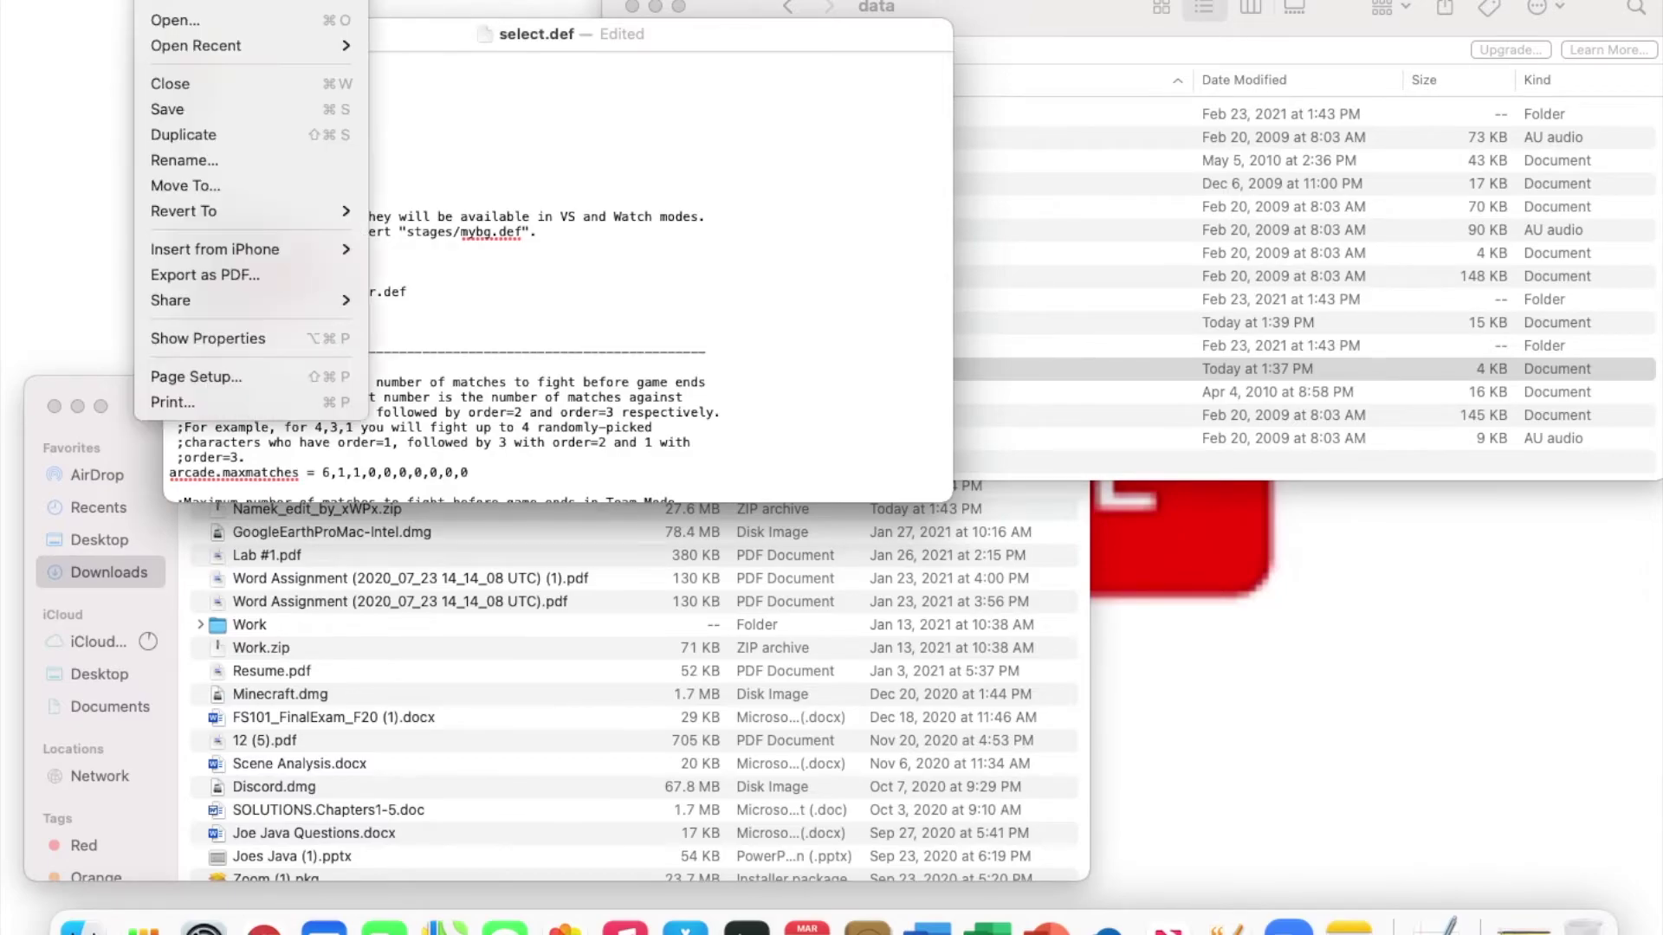
pyautogui.click(164, 104)
pyautogui.click(176, 1)
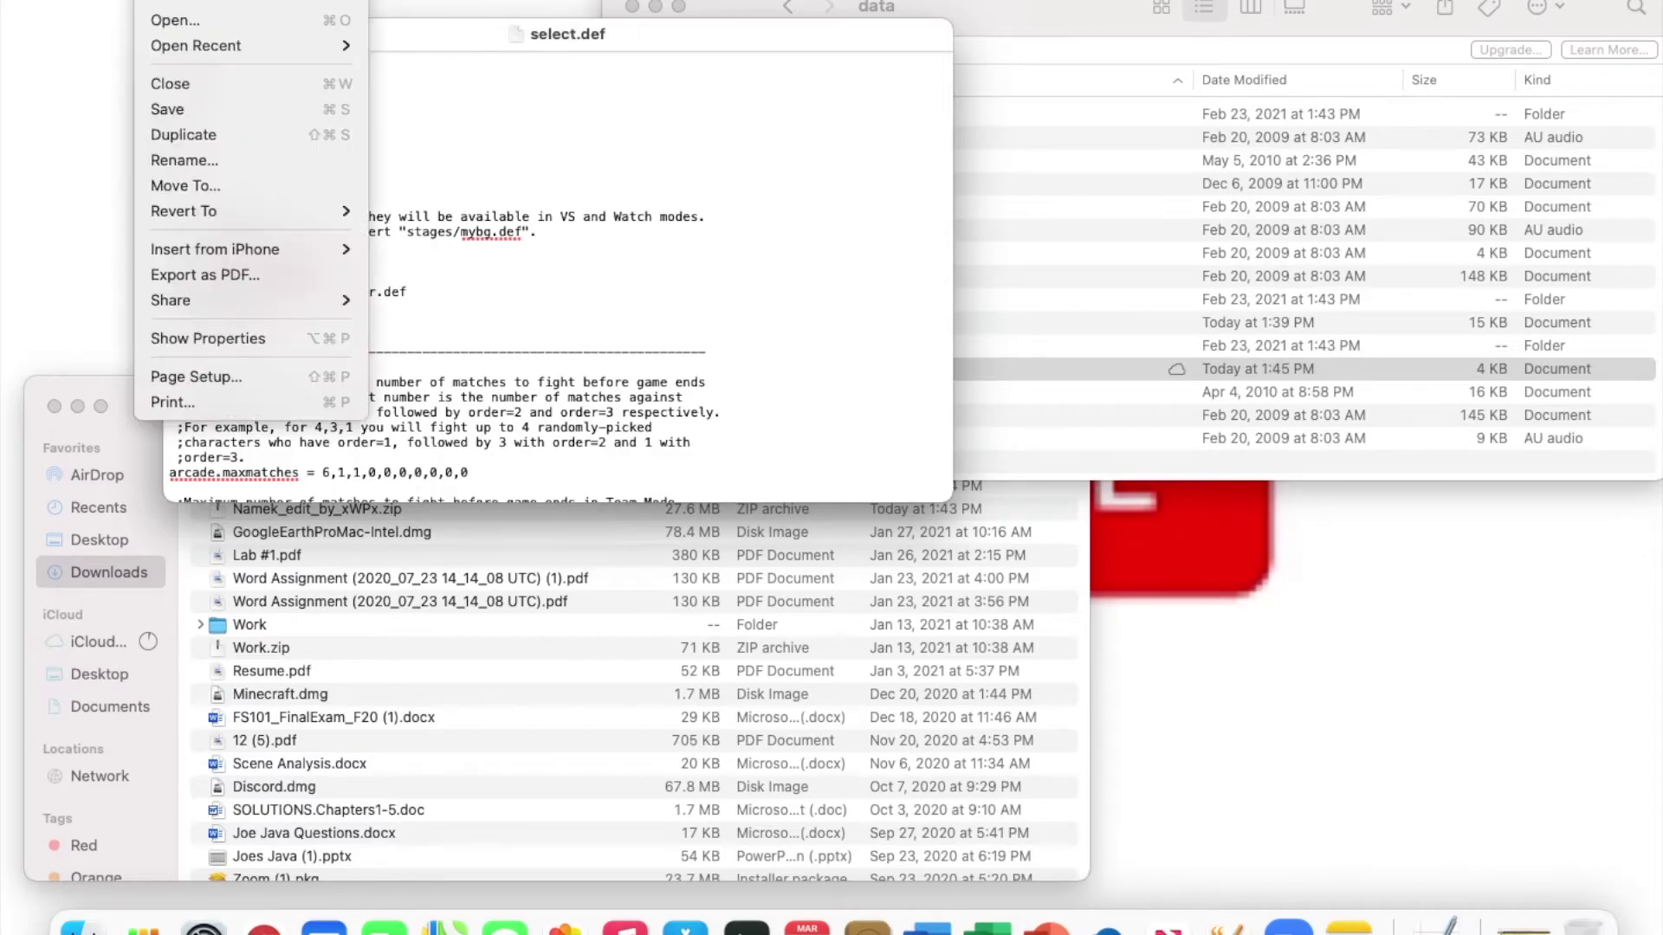
pyautogui.click(171, 107)
pyautogui.click(178, 36)
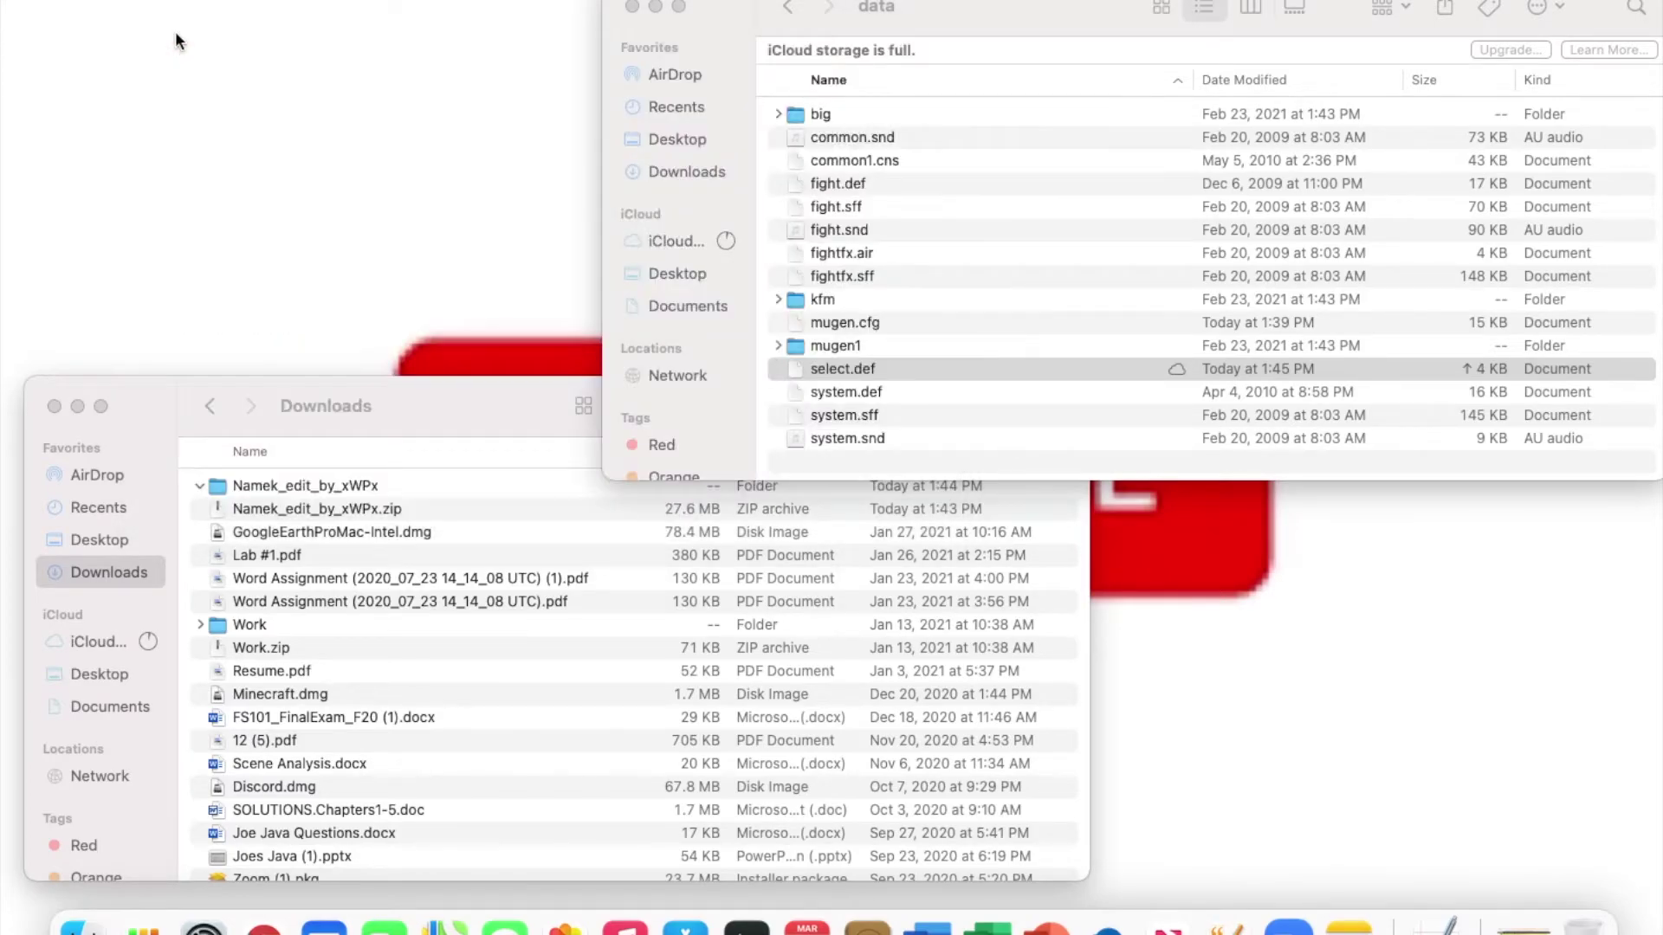
# Step: Launch CrossOver from the Mugen folder and enter Training mode in the M.U.G.E.N game
pyautogui.press('super+bracketleft')
pyautogui.doubleClick(837, 139)
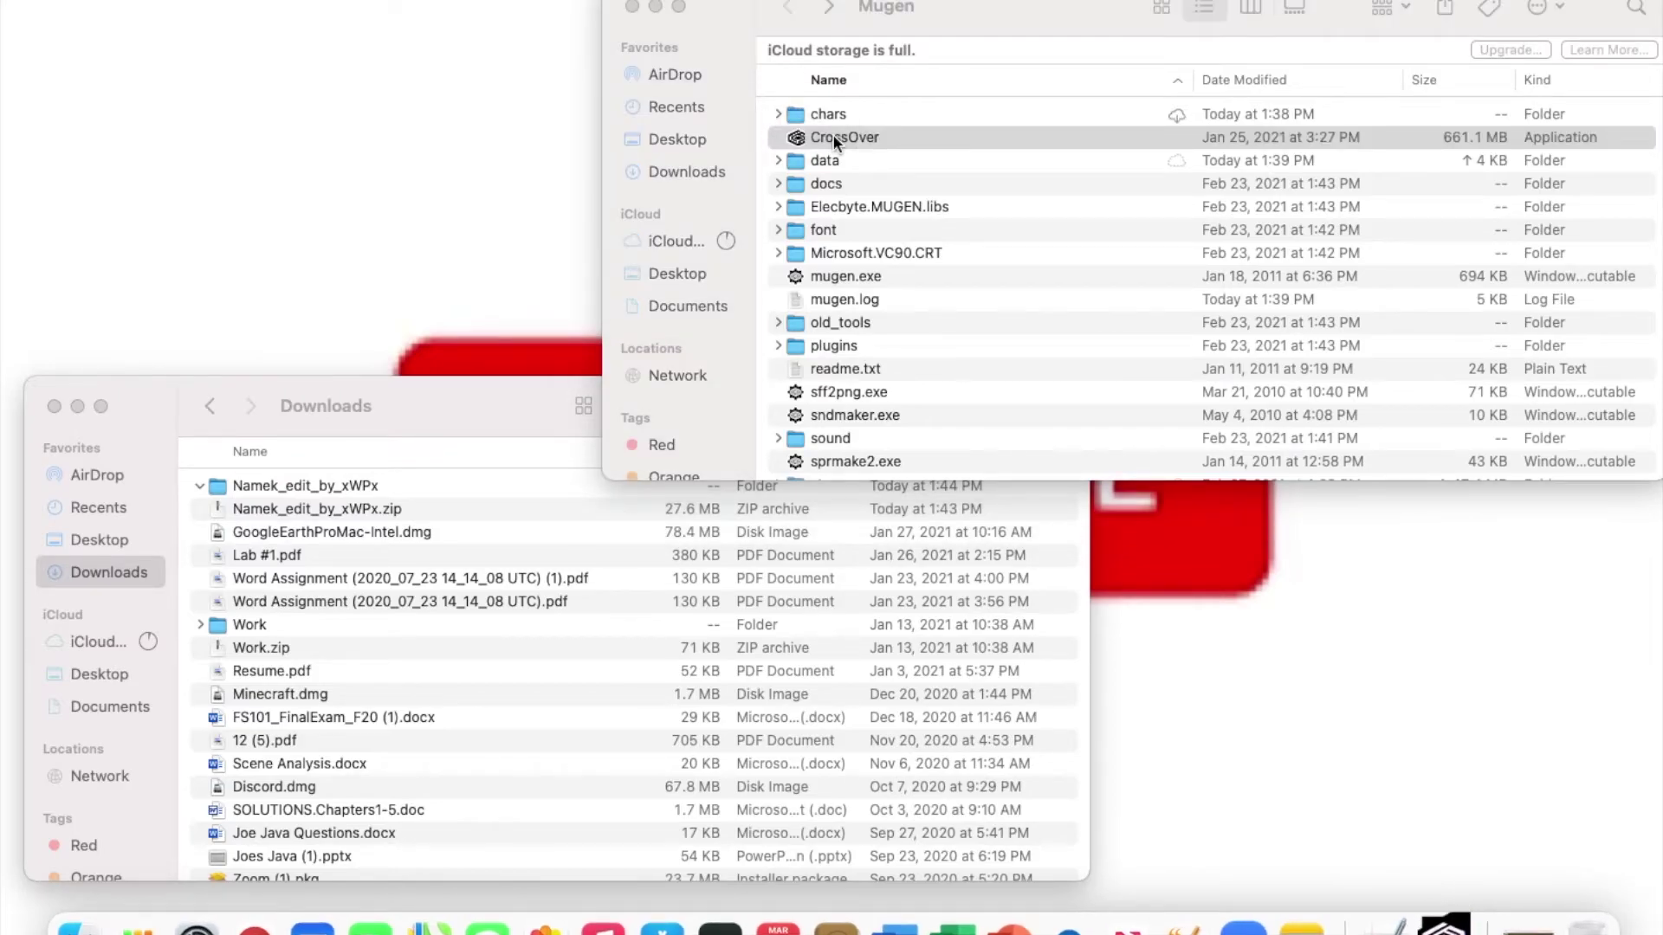
pyautogui.press('Down')
pyautogui.press('Down')
pyautogui.press('Down')
pyautogui.press('Down')
pyautogui.press('Down')
pyautogui.press('Down')
pyautogui.press('Down')
pyautogui.press('Down')
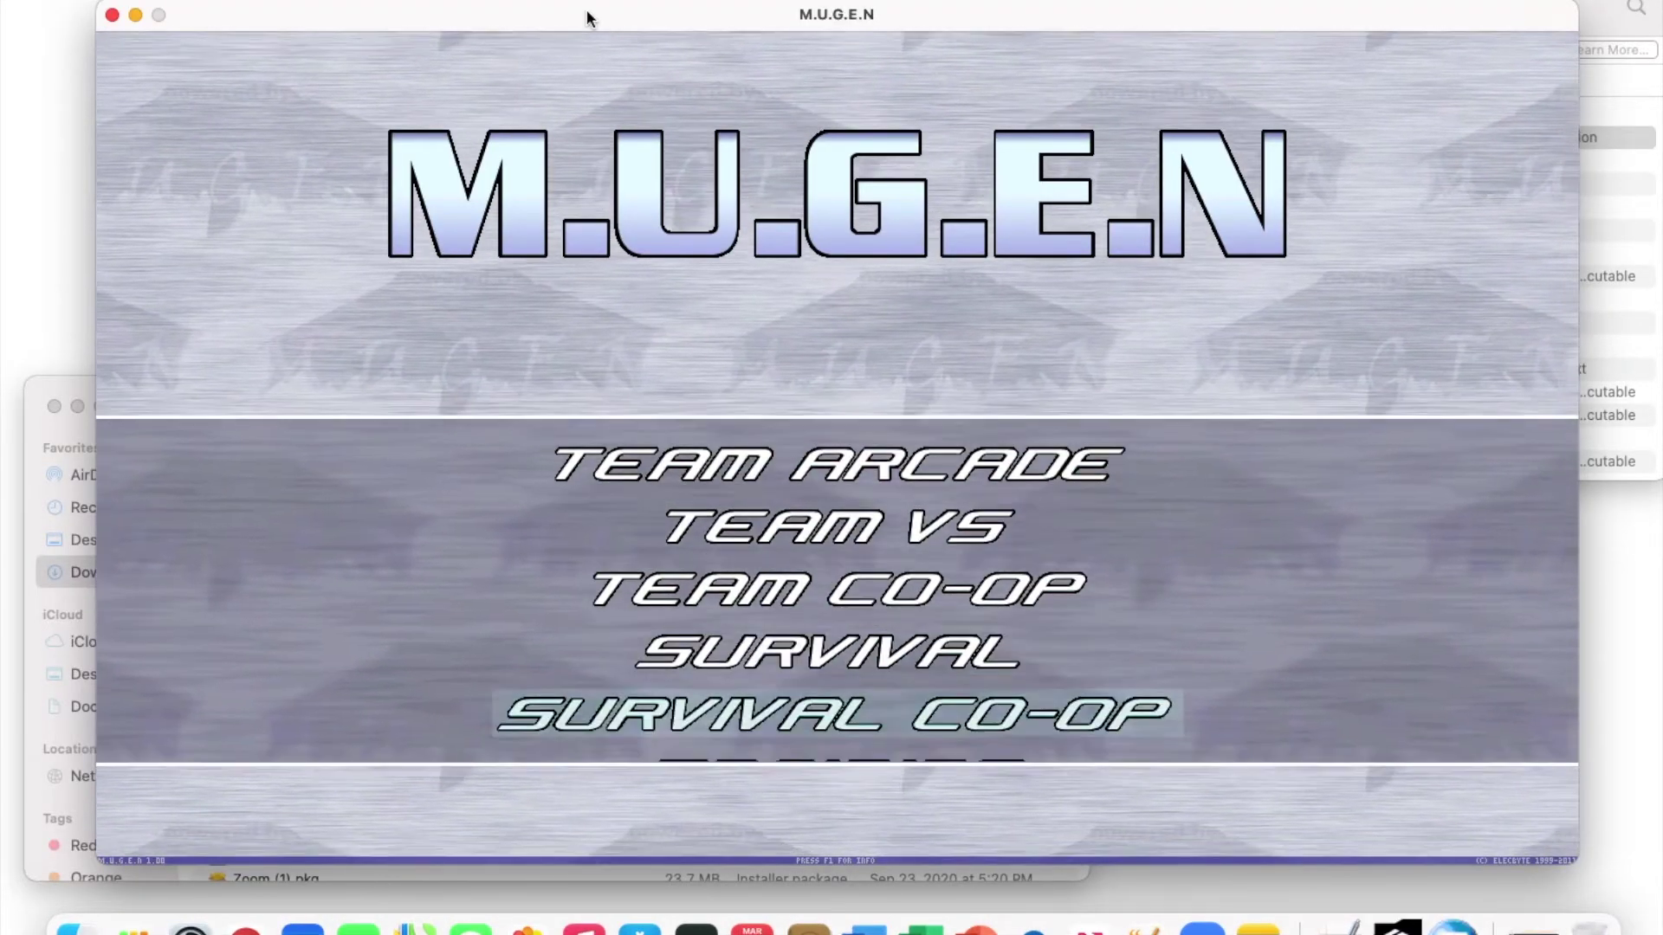
pyautogui.press('Up')
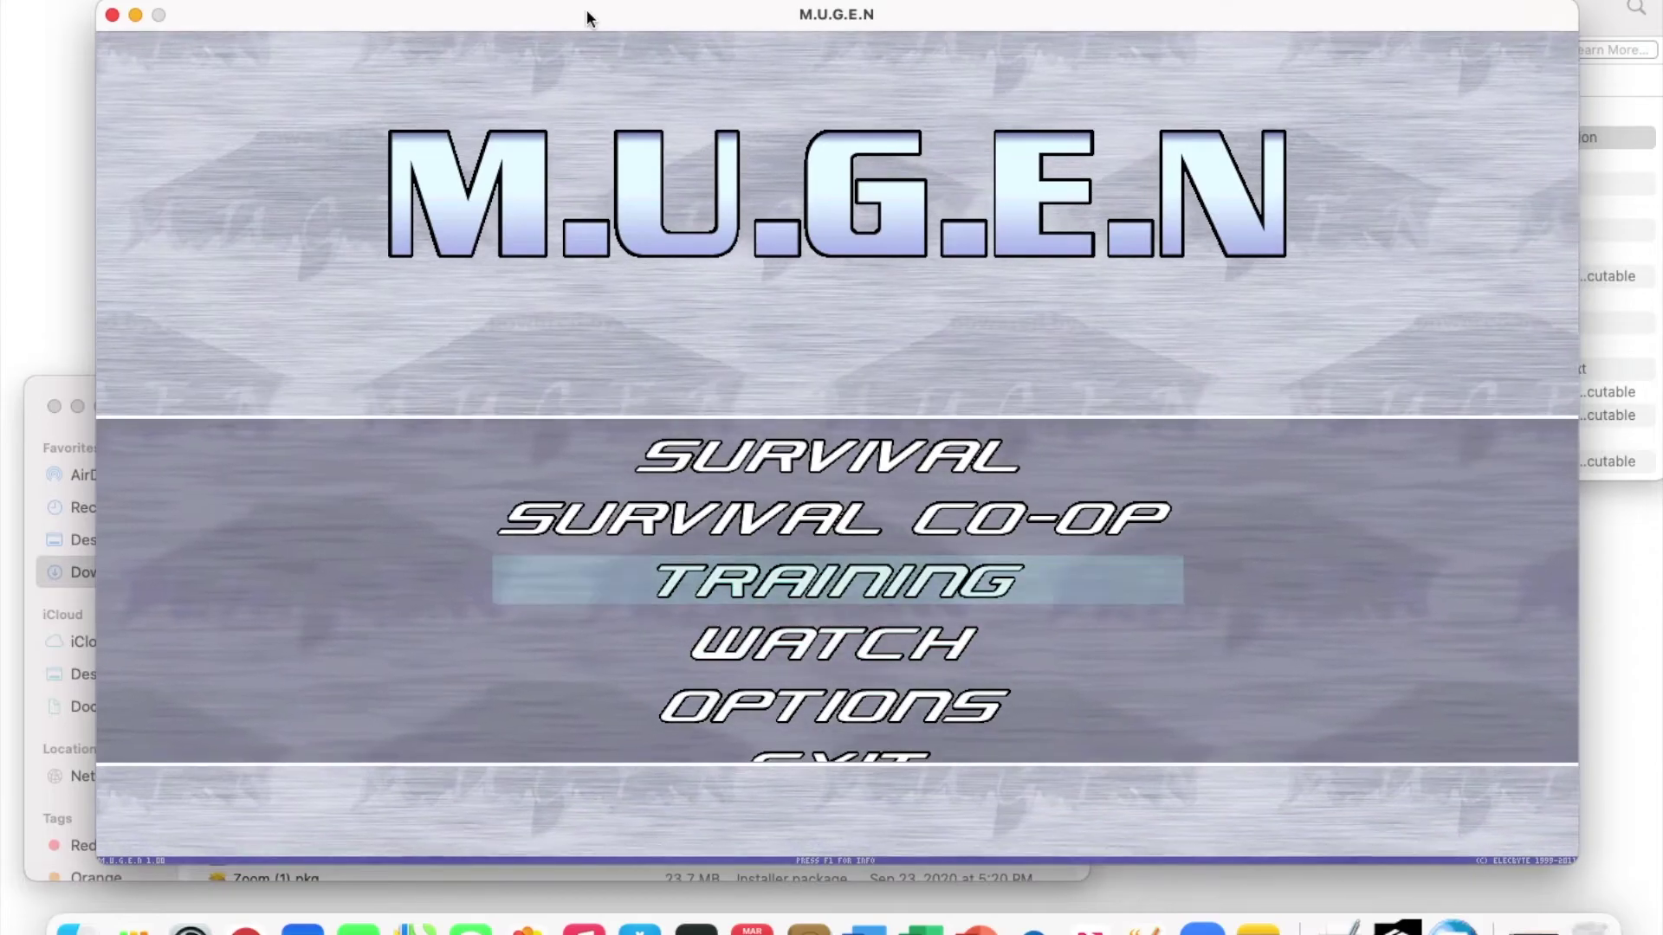
pyautogui.press('Return')
# Step: Choose Gon as the player character for Training mode
pyautogui.press('Down')
pyautogui.press('Down')
pyautogui.press('Down')
pyautogui.press('Right')
pyautogui.press('Right')
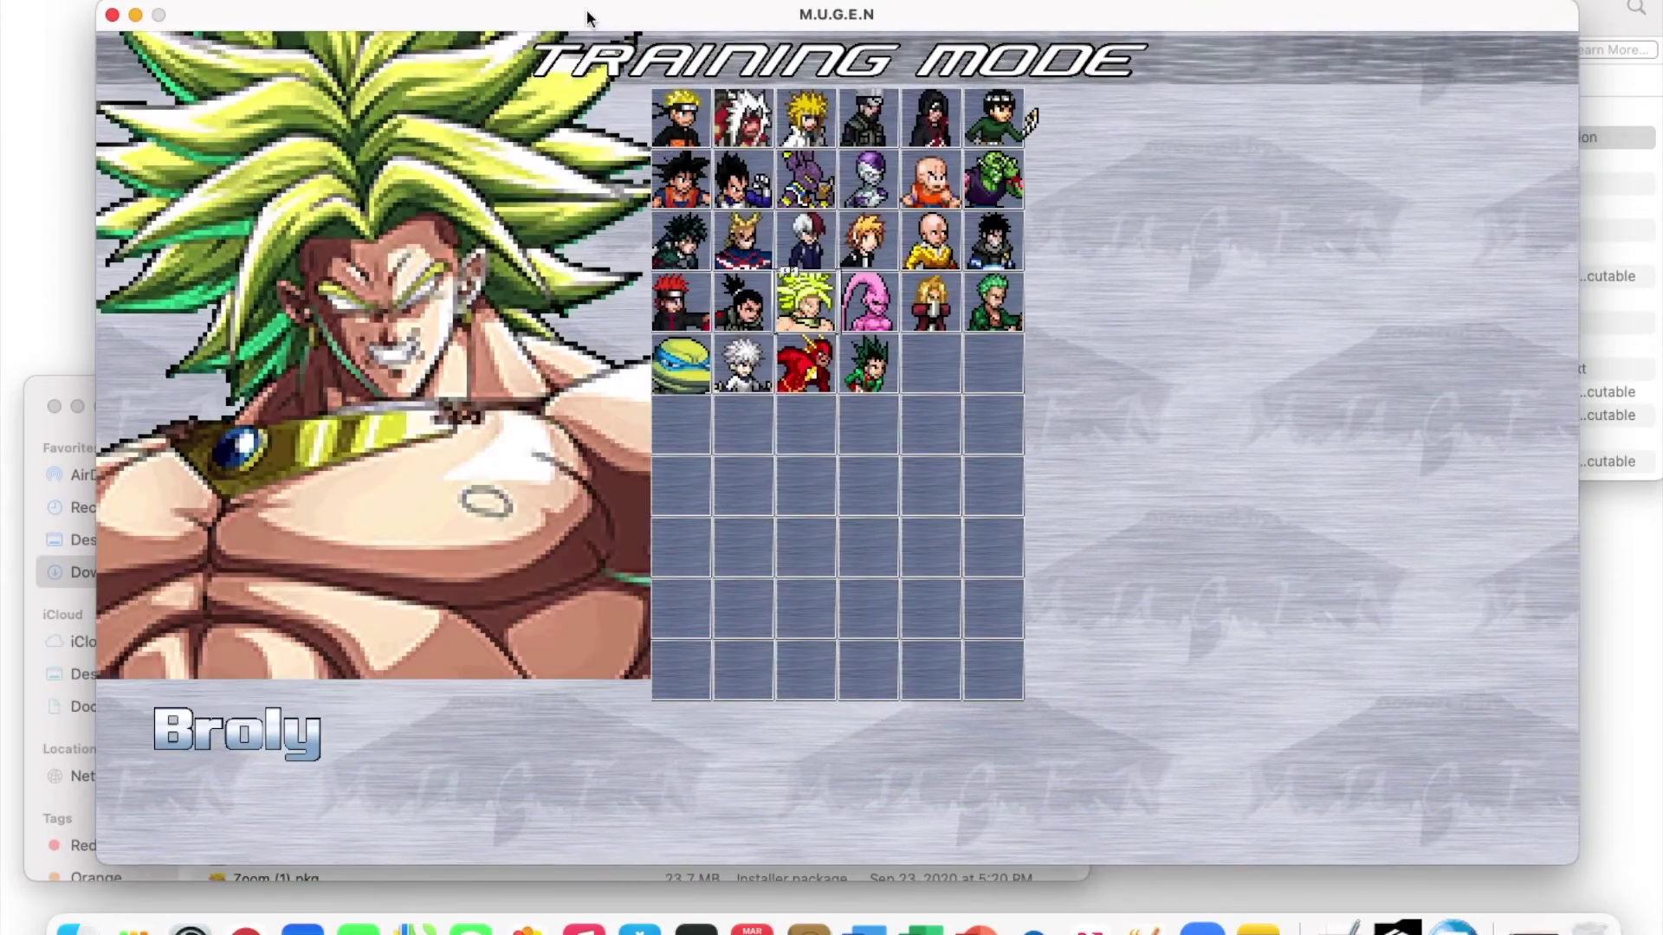
pyautogui.press('Down')
pyautogui.press('Right')
pyautogui.press('Return')
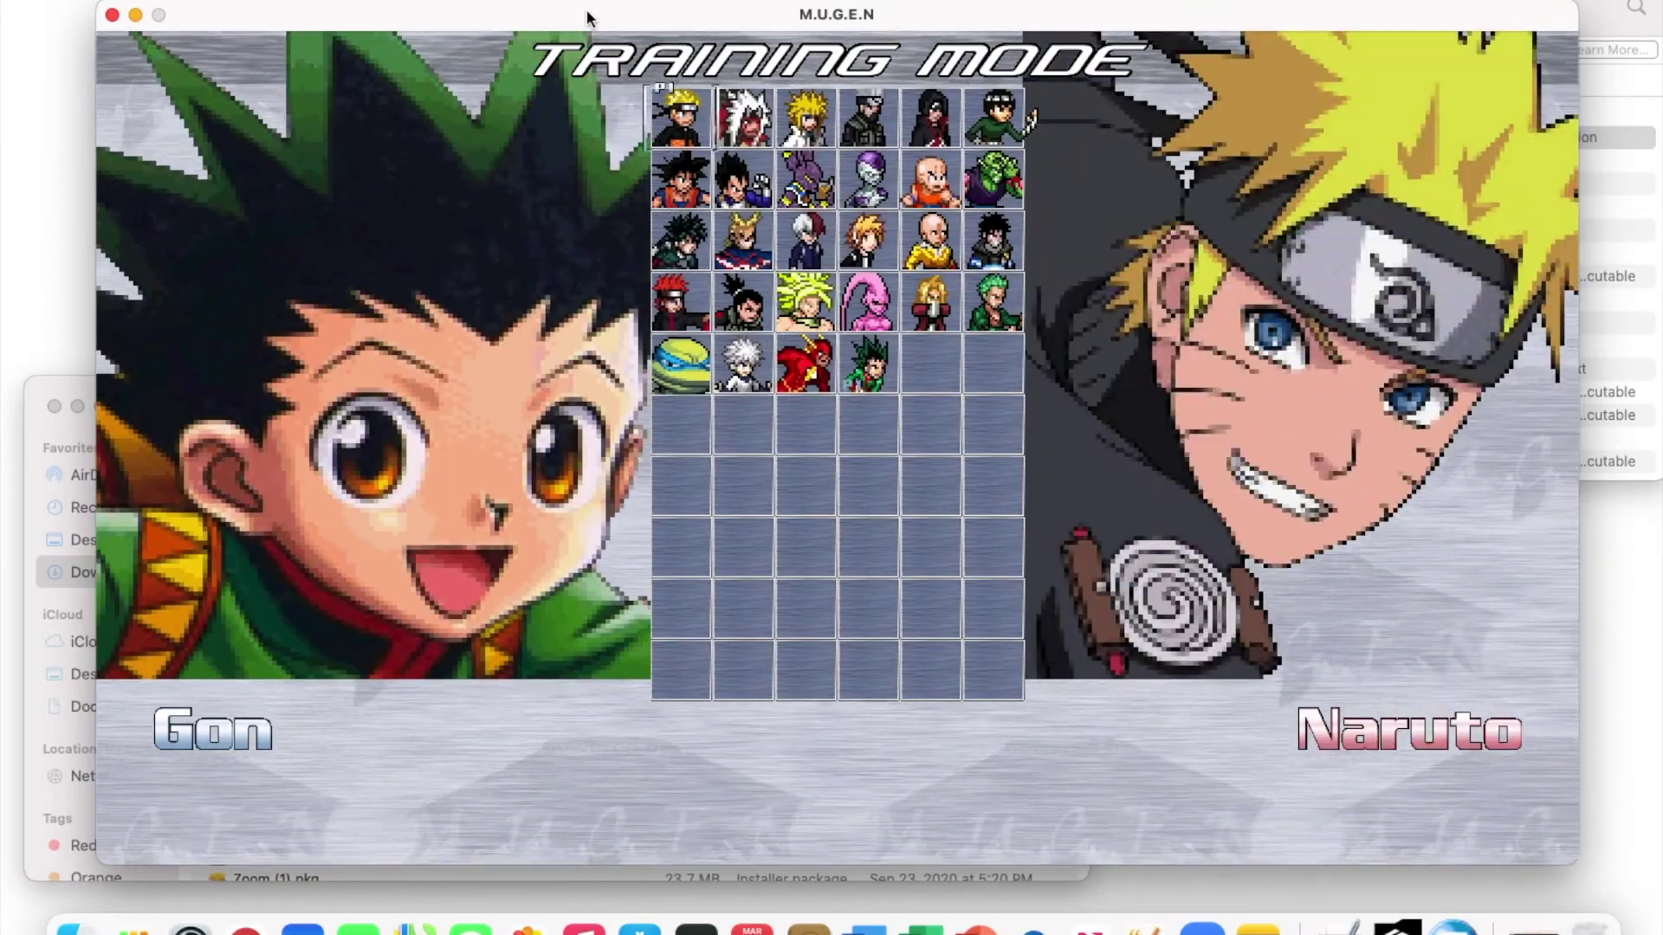
# Step: Choose Edward as the opponent and start the training match on the Namek stage
pyautogui.press('Down')
pyautogui.press('Down')
pyautogui.press('Down')
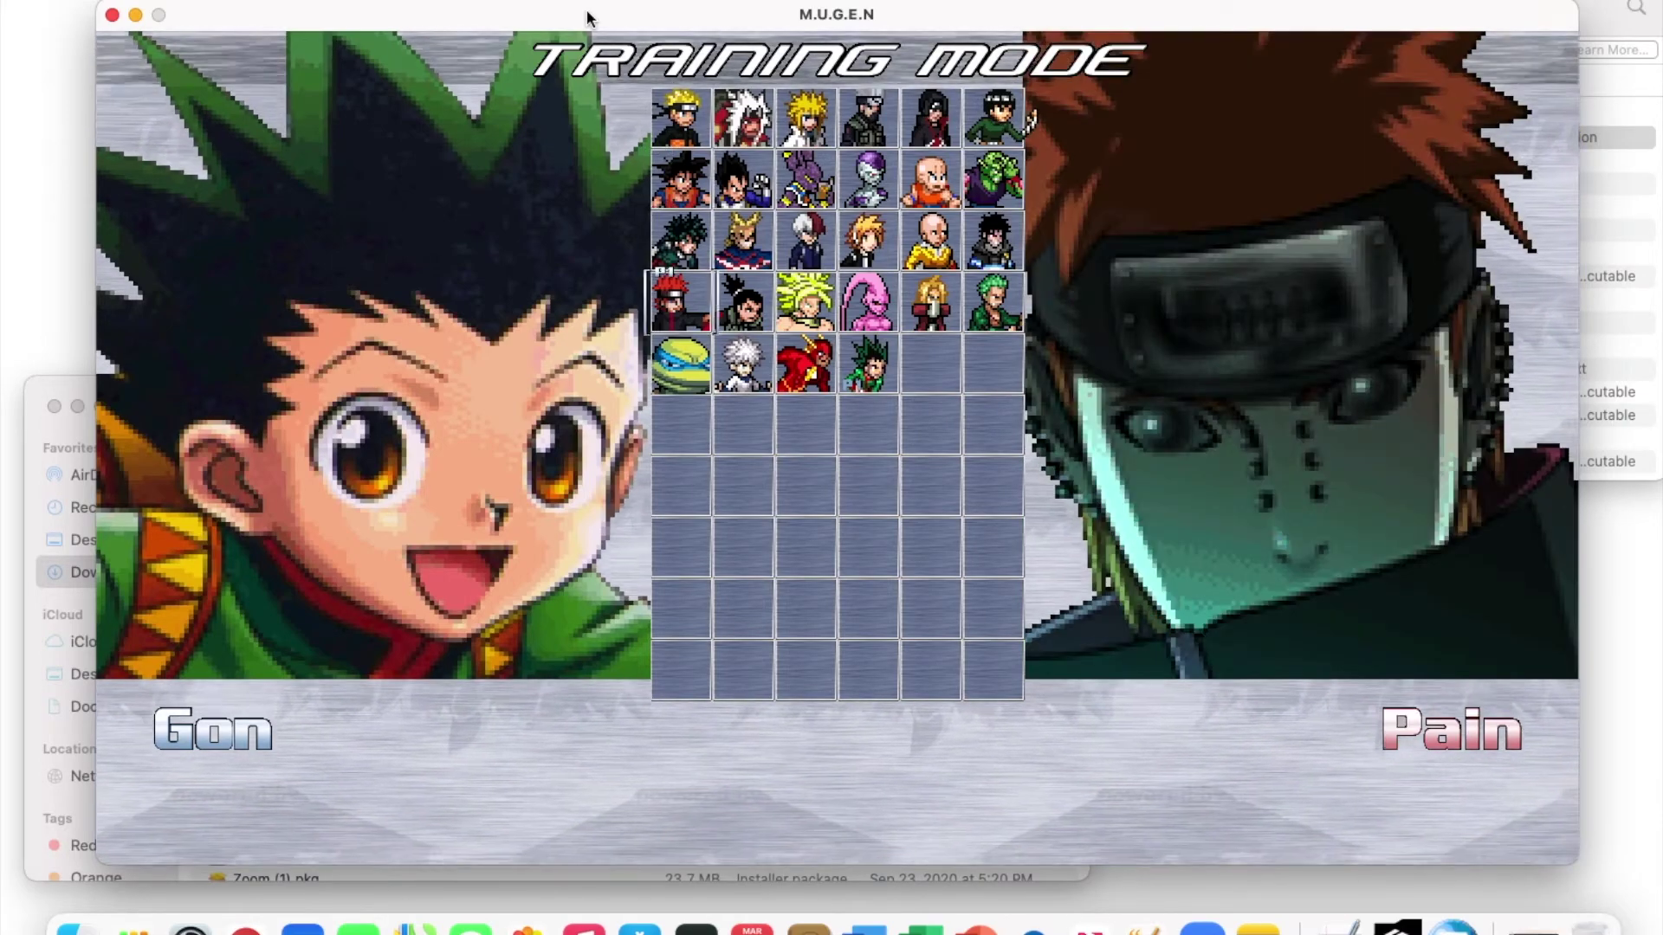
pyautogui.press('Right')
pyautogui.press('Right')
pyautogui.press('Right')
pyautogui.press('Right')
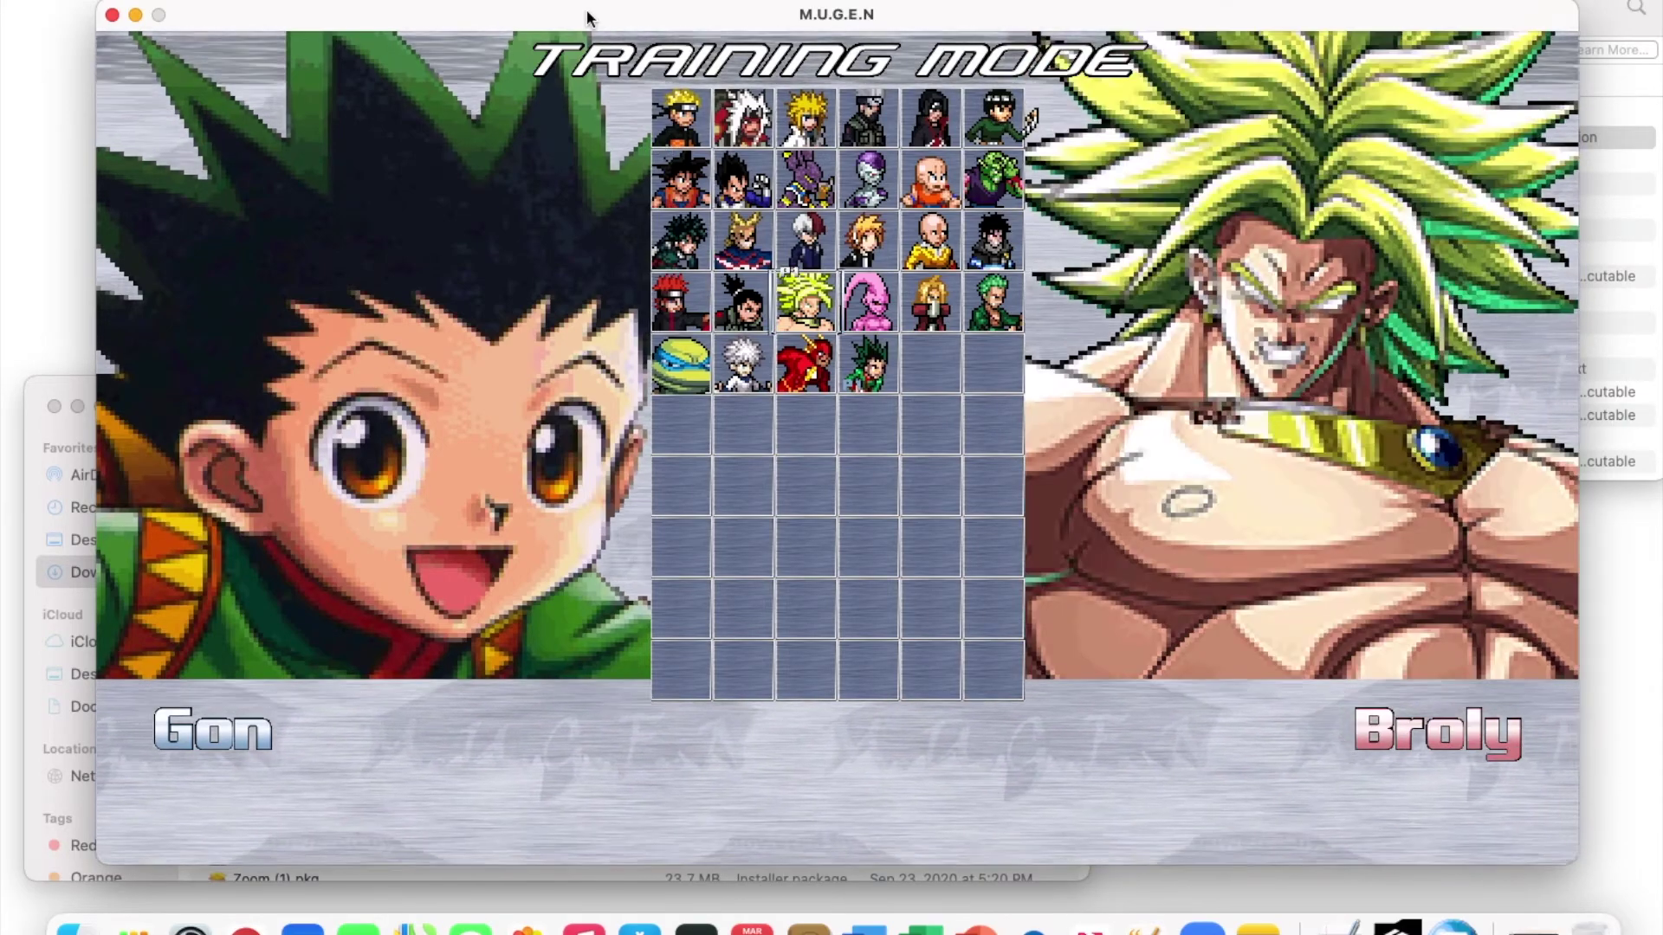
pyautogui.press('Return')
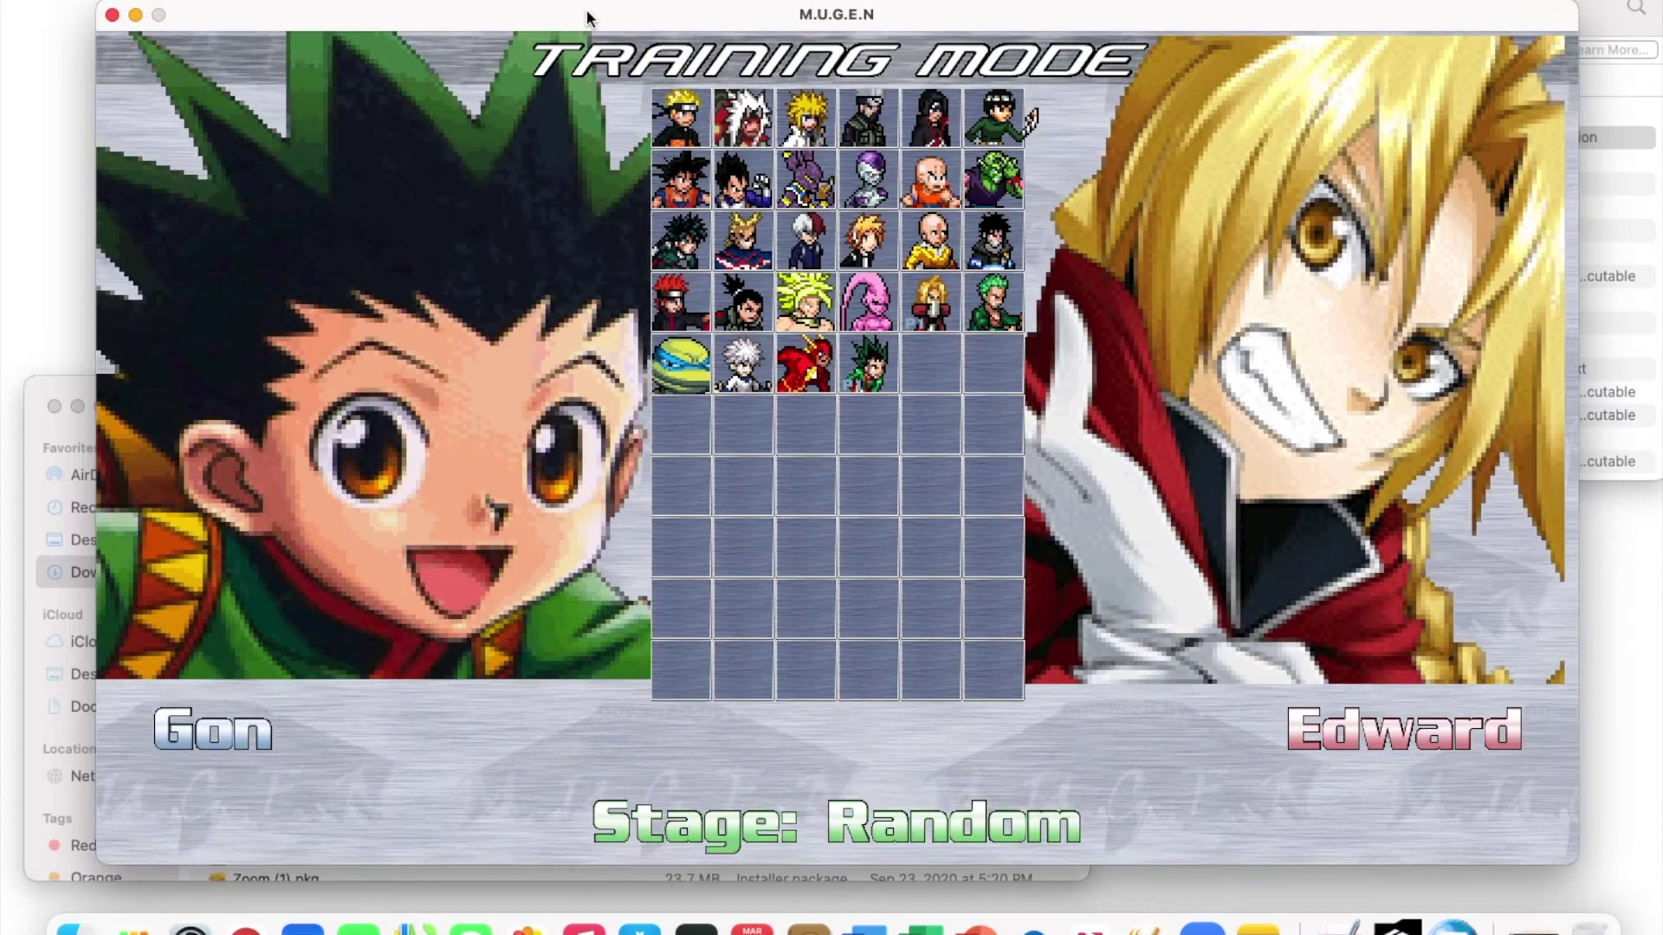
pyautogui.press('Left')
pyautogui.press('Return')
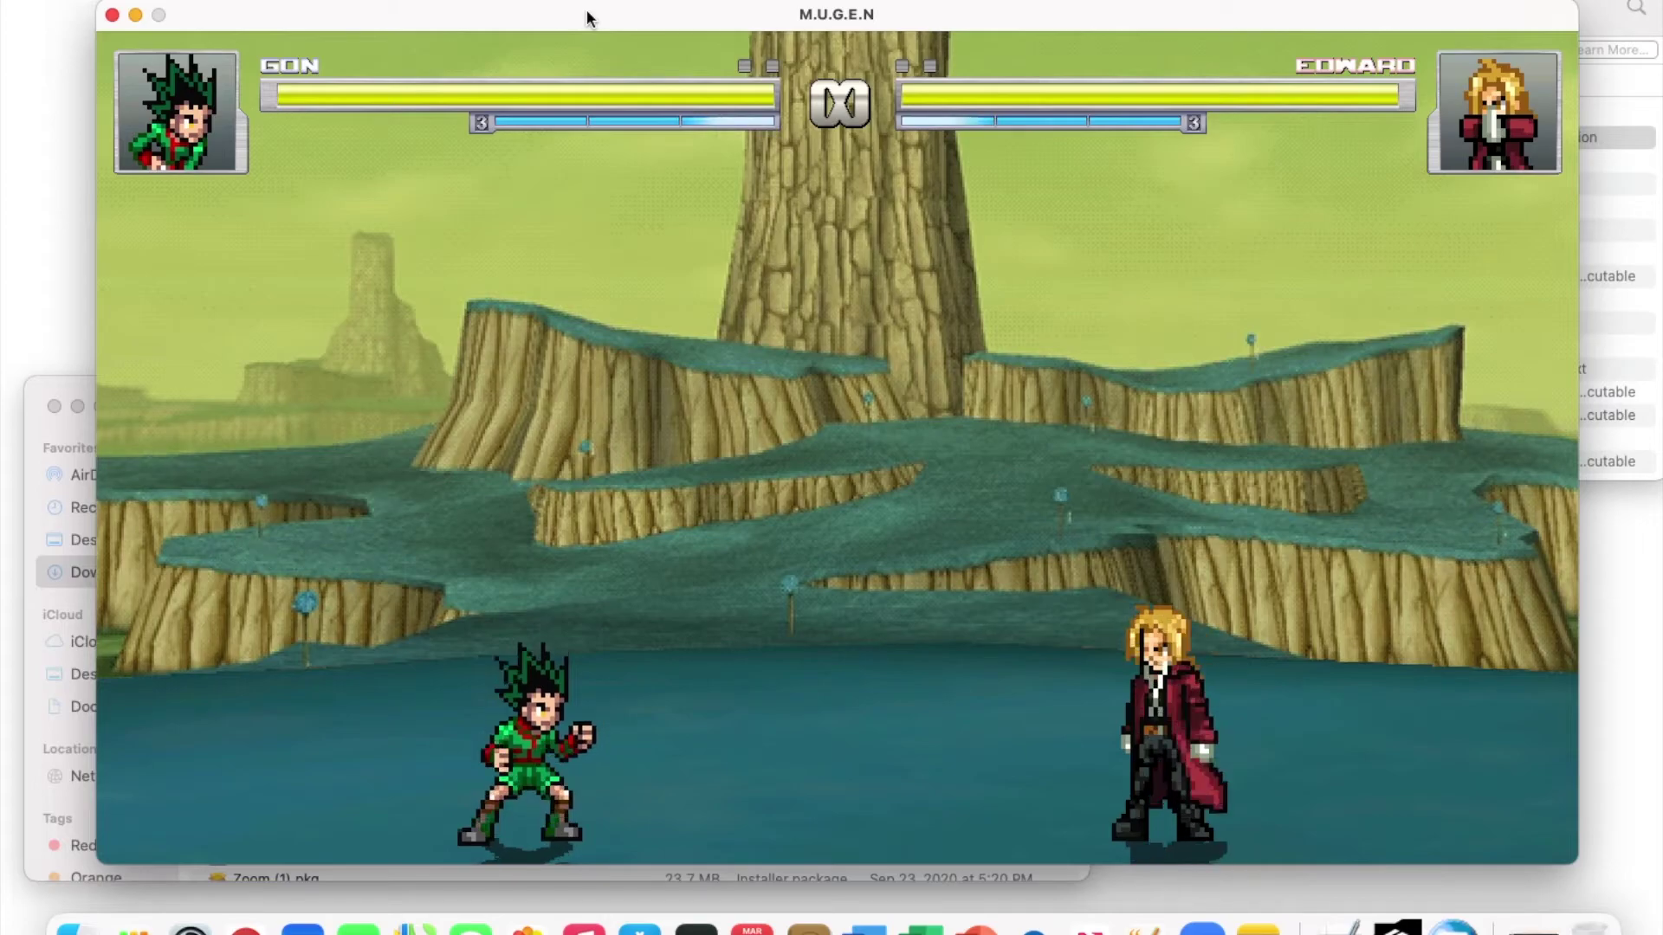
# Step: Try out the Namek stage by moving Gon across it and attacking Edward, and leave the match
pyautogui.press('Right')
pyautogui.press('Right')
pyautogui.press('z')
pyautogui.press('x')
pyautogui.press('c')
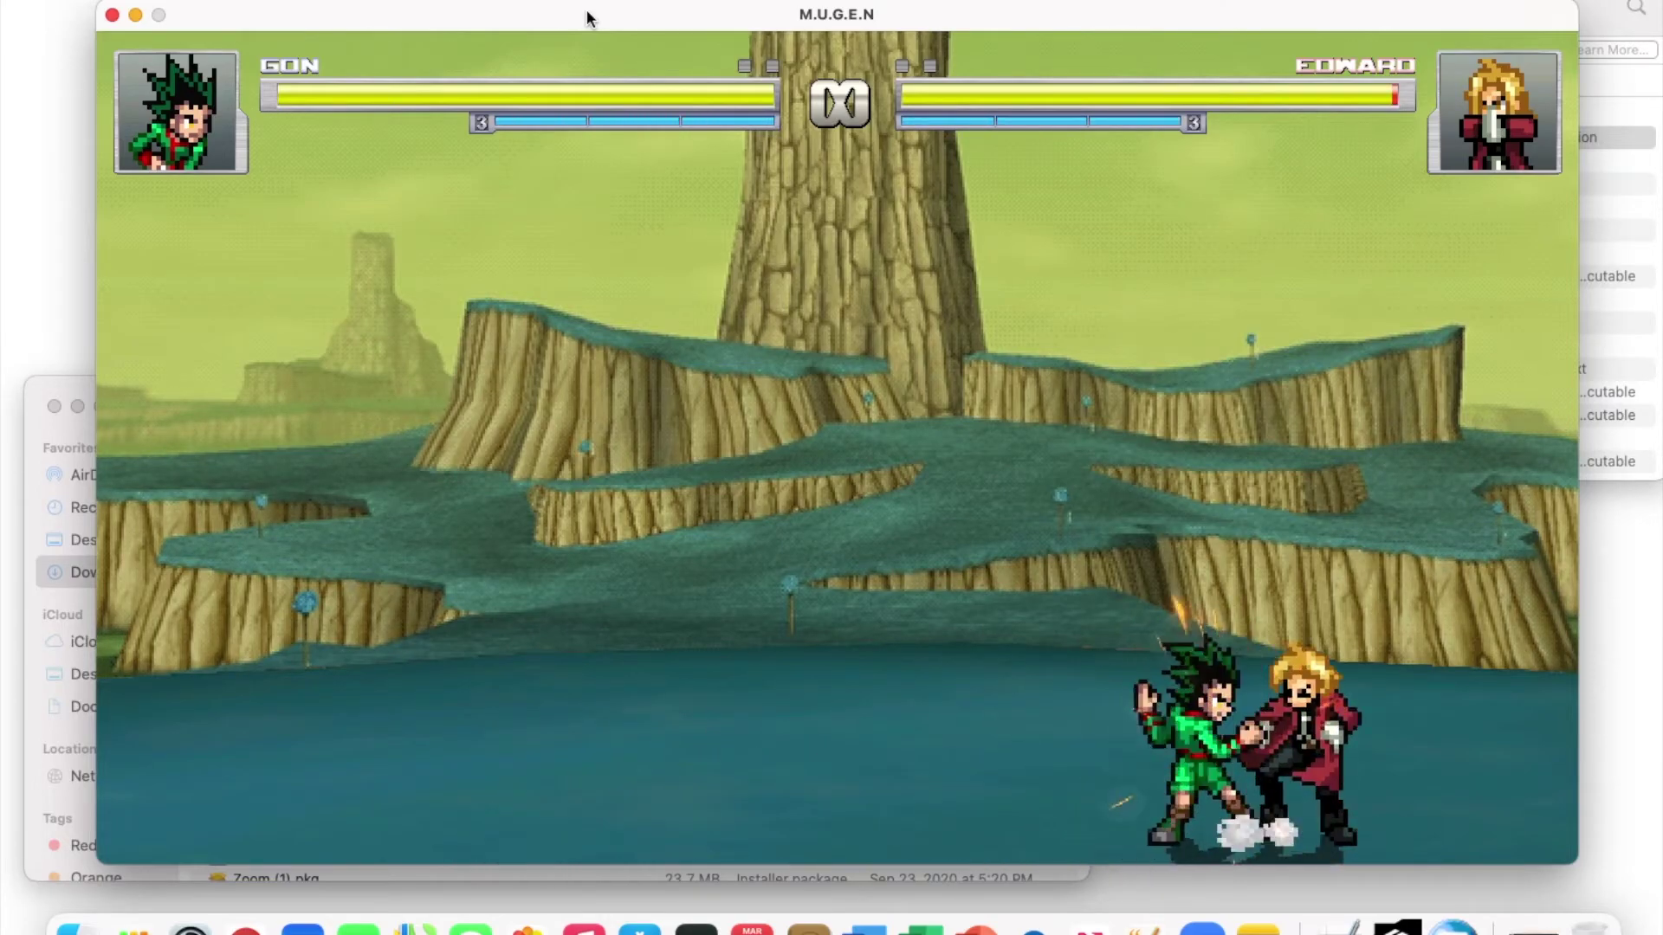
pyautogui.press('Right')
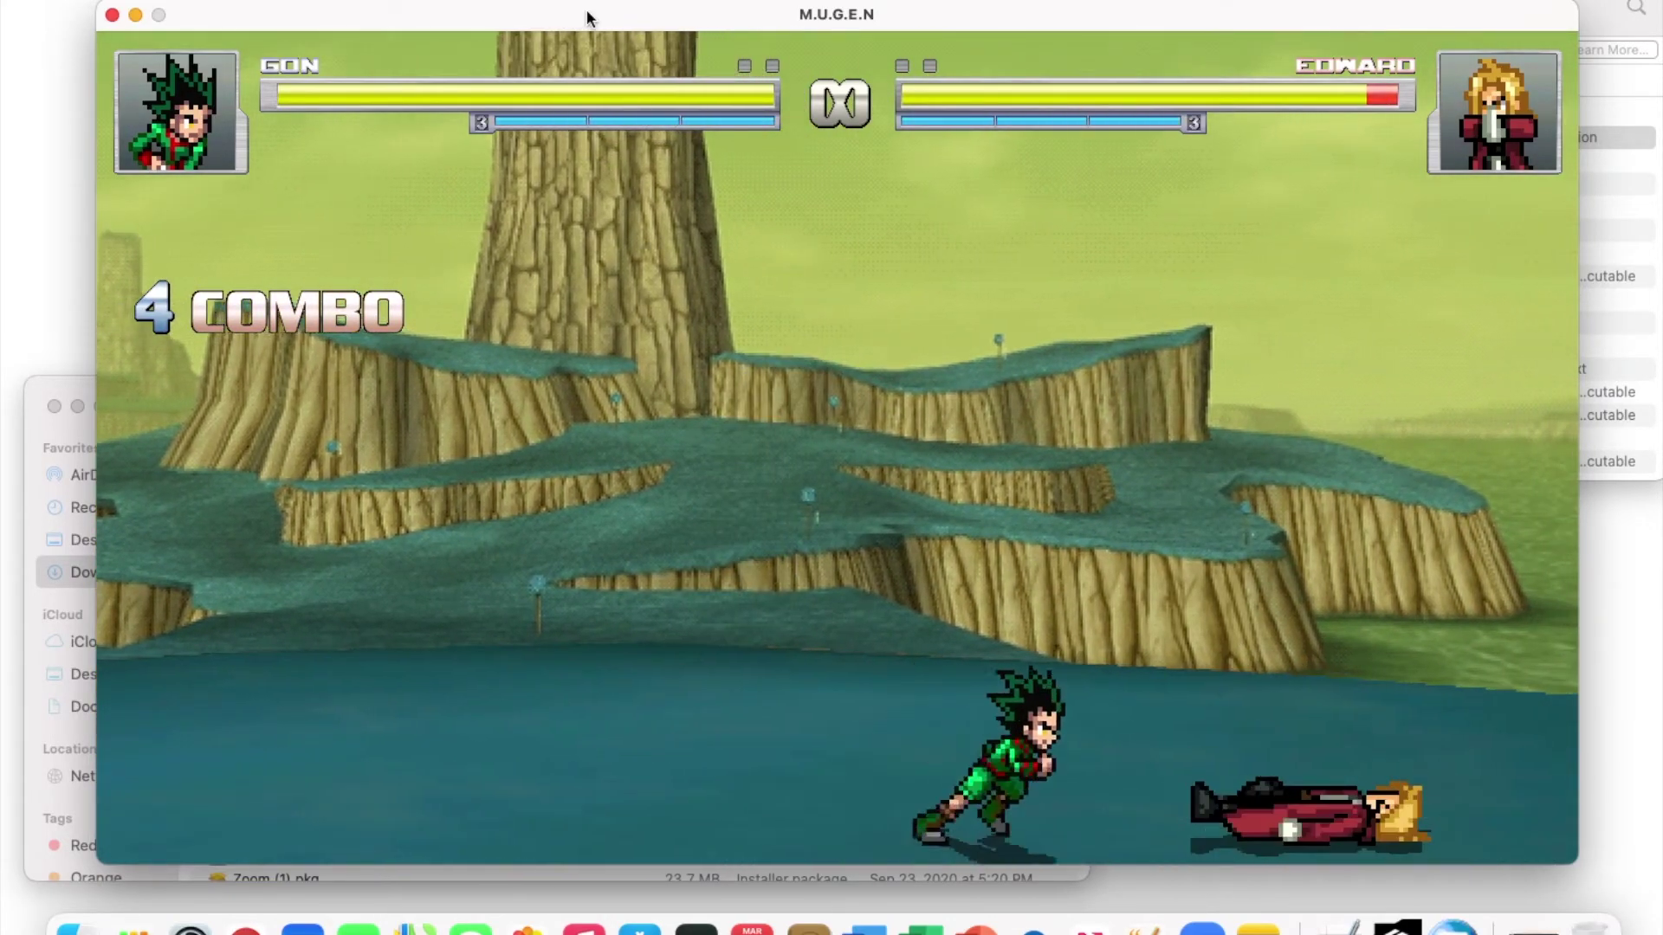
pyautogui.press('Down')
pyautogui.press('Right')
pyautogui.press('x')
pyautogui.press('x')
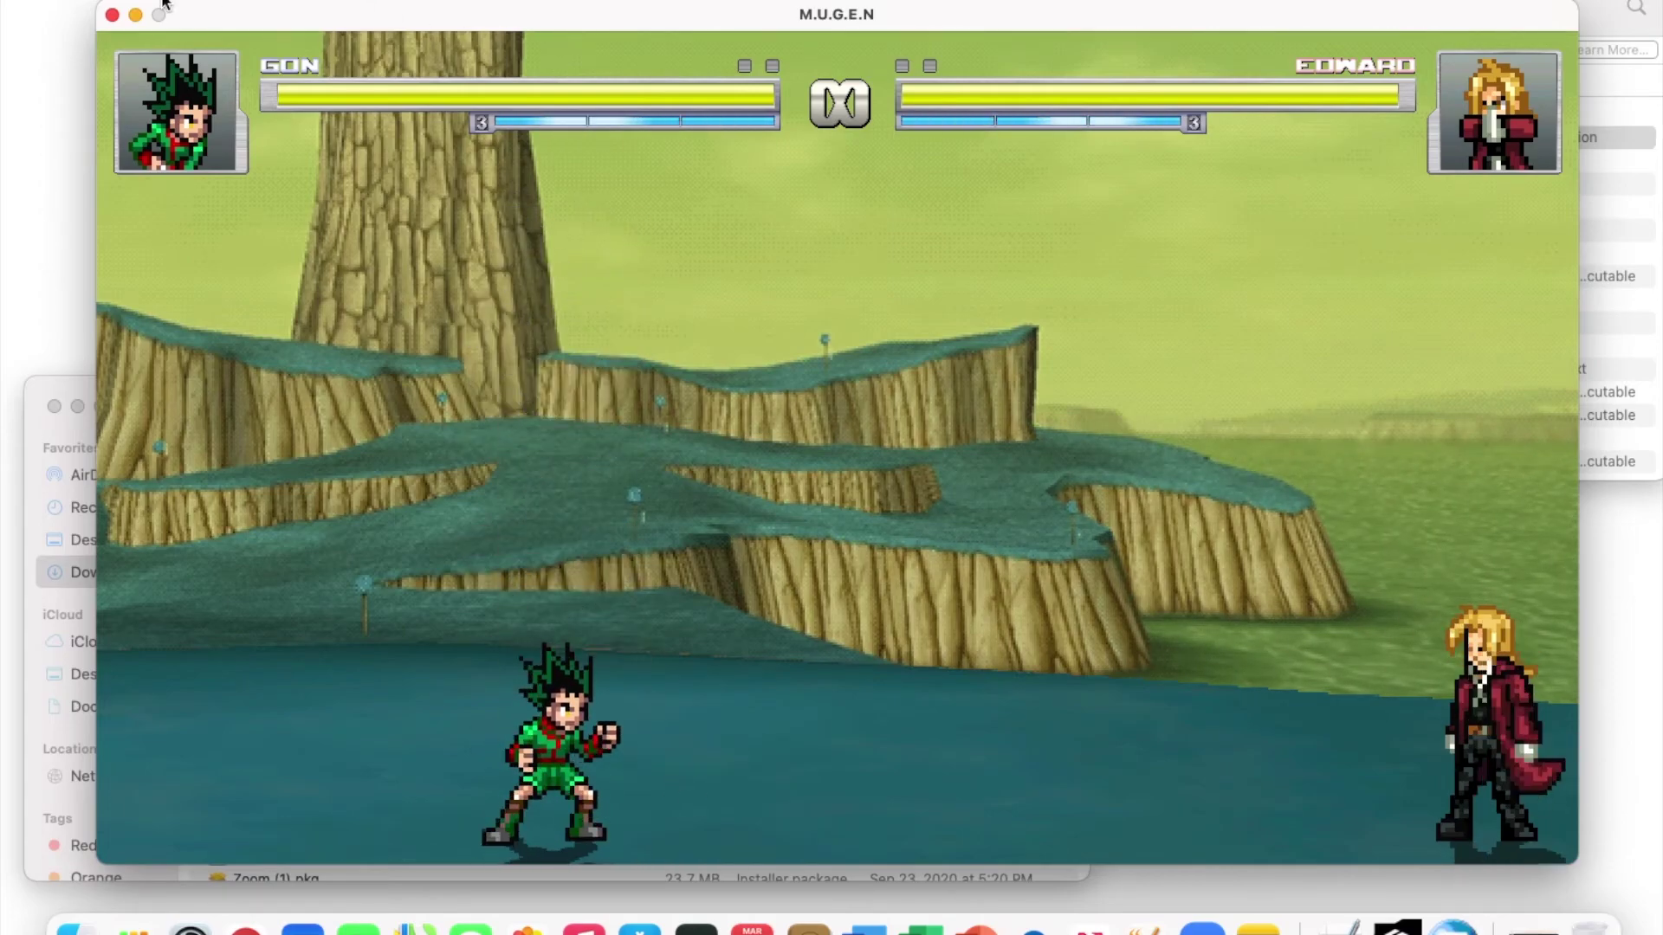
pyautogui.click(112, 17)
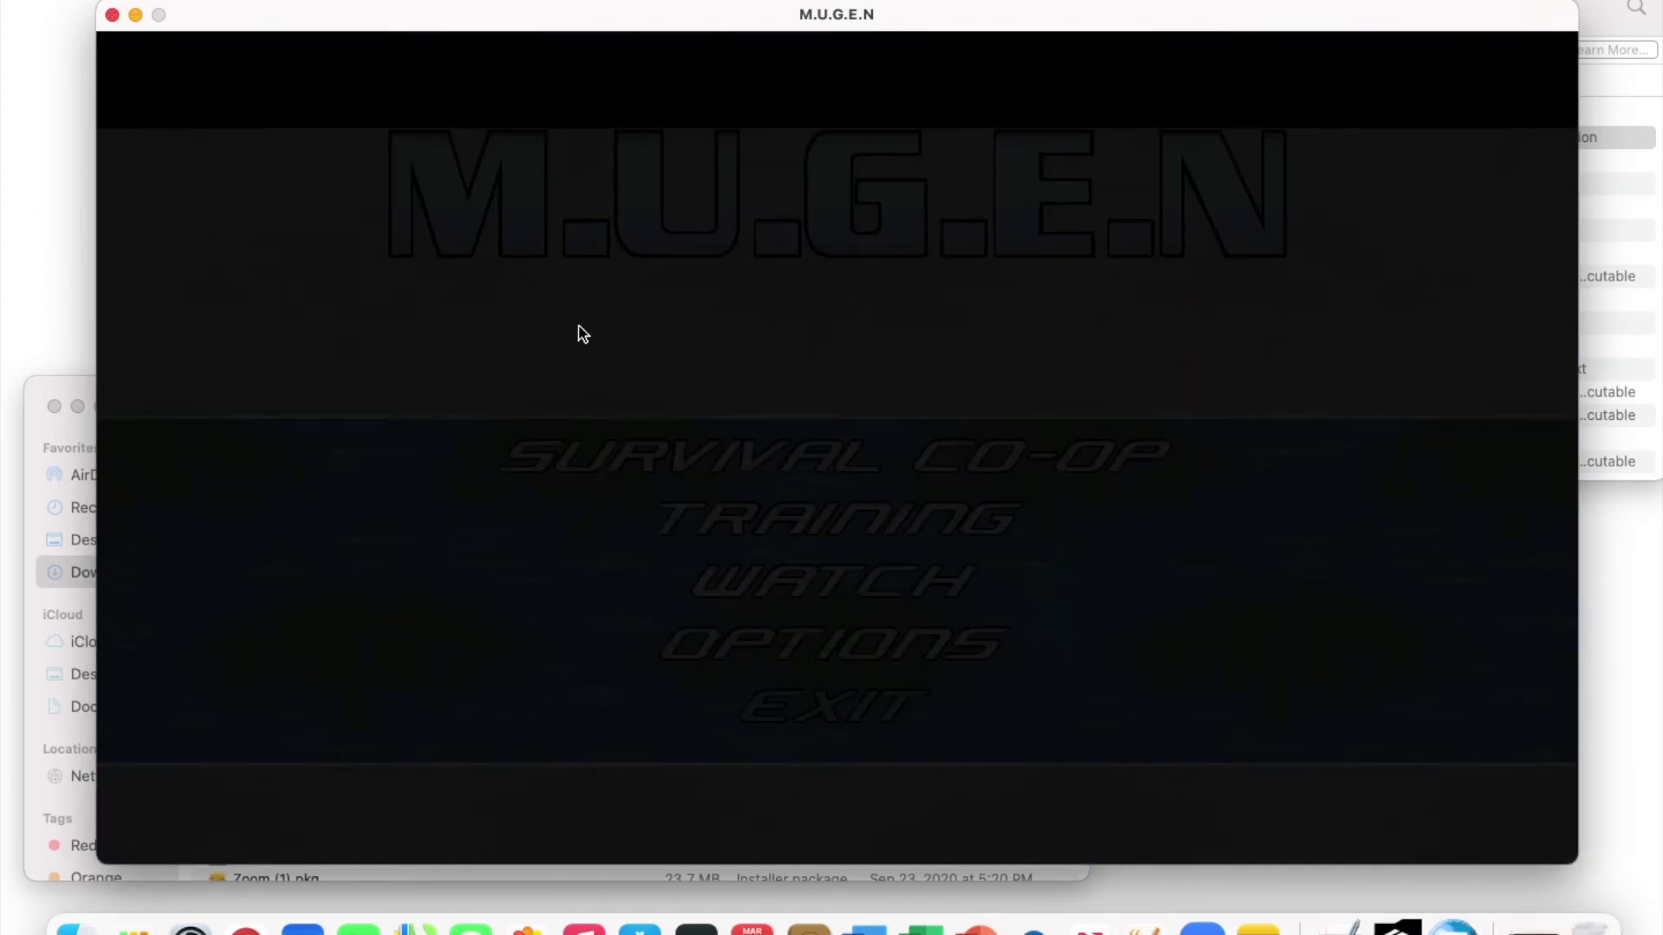